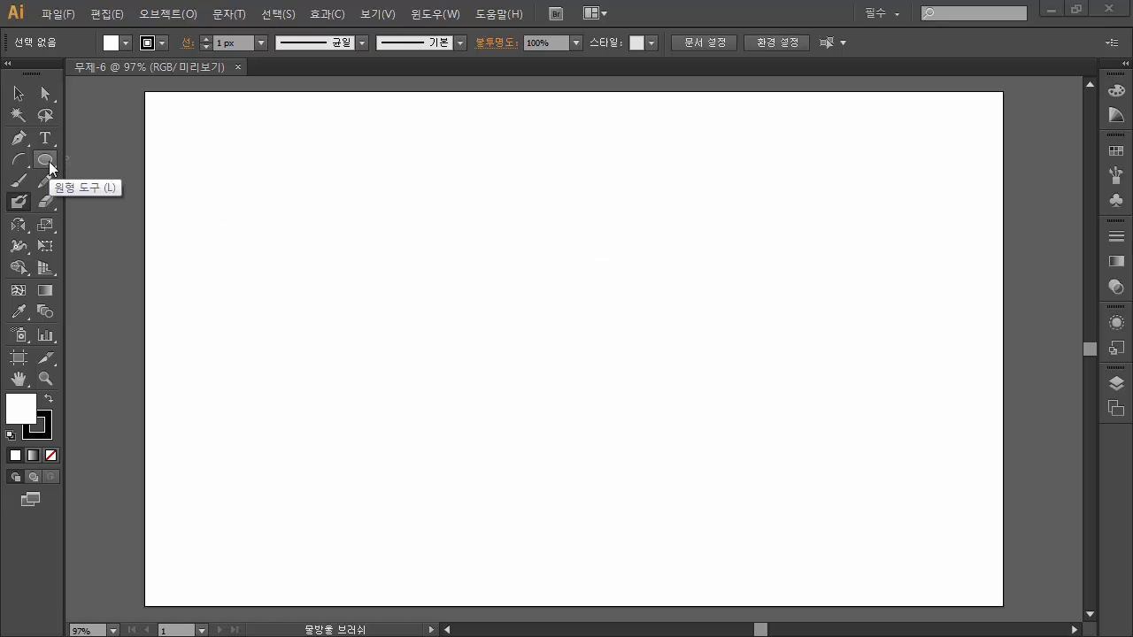
Choose the Polygon tool and set the fill color to orange E58035.
left_click_drag(49, 161, 151, 231)
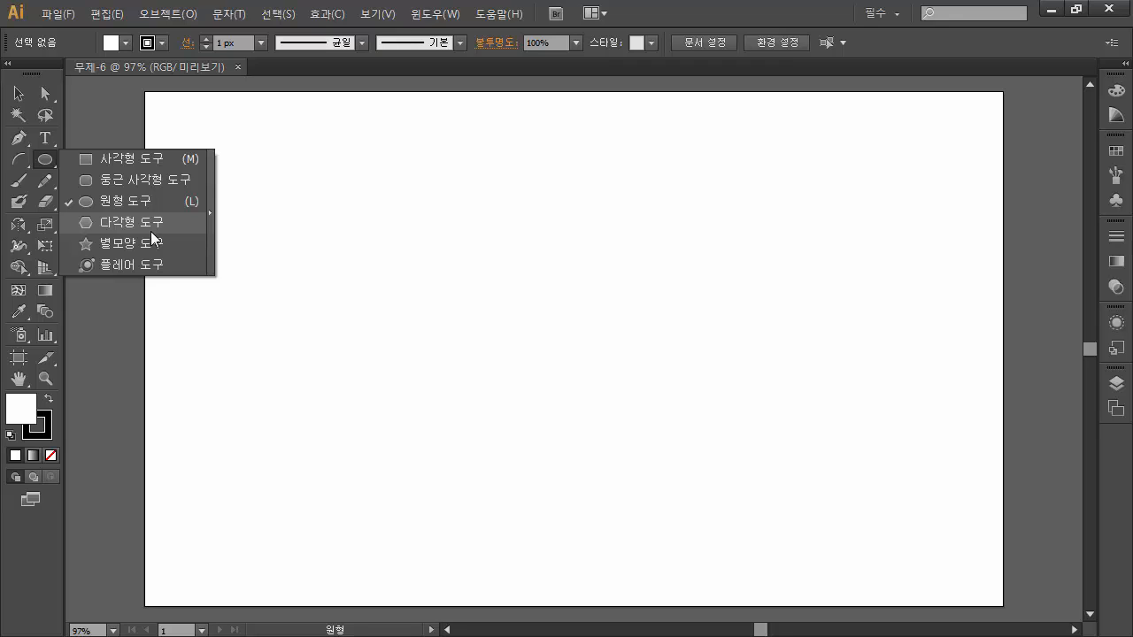
left_click_drag(151, 231, 150, 231)
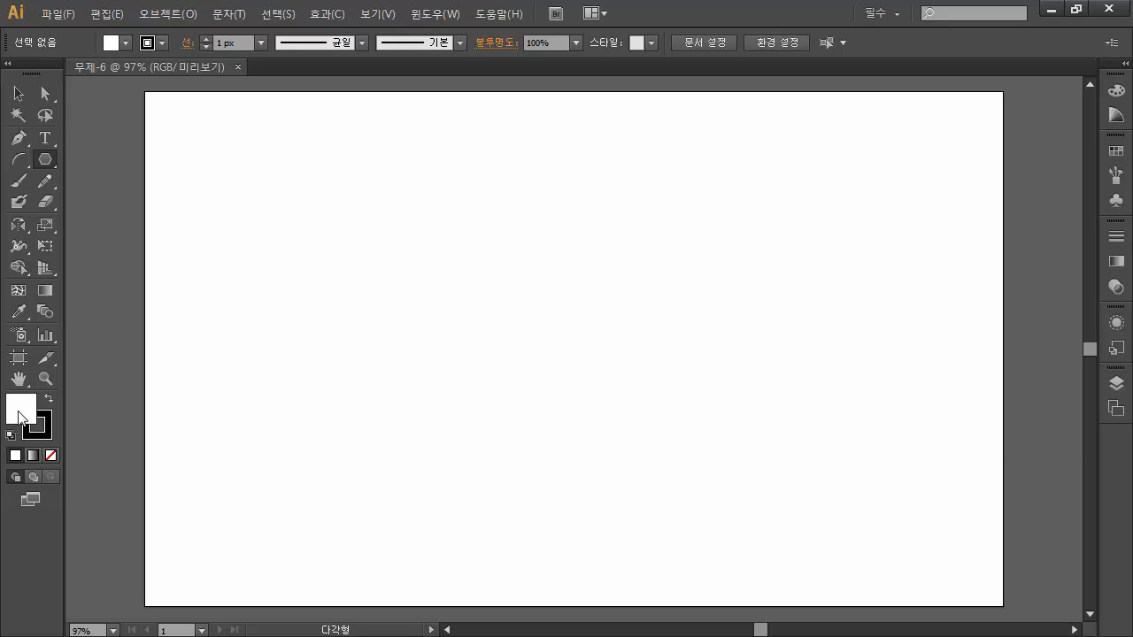
double_click(20, 405)
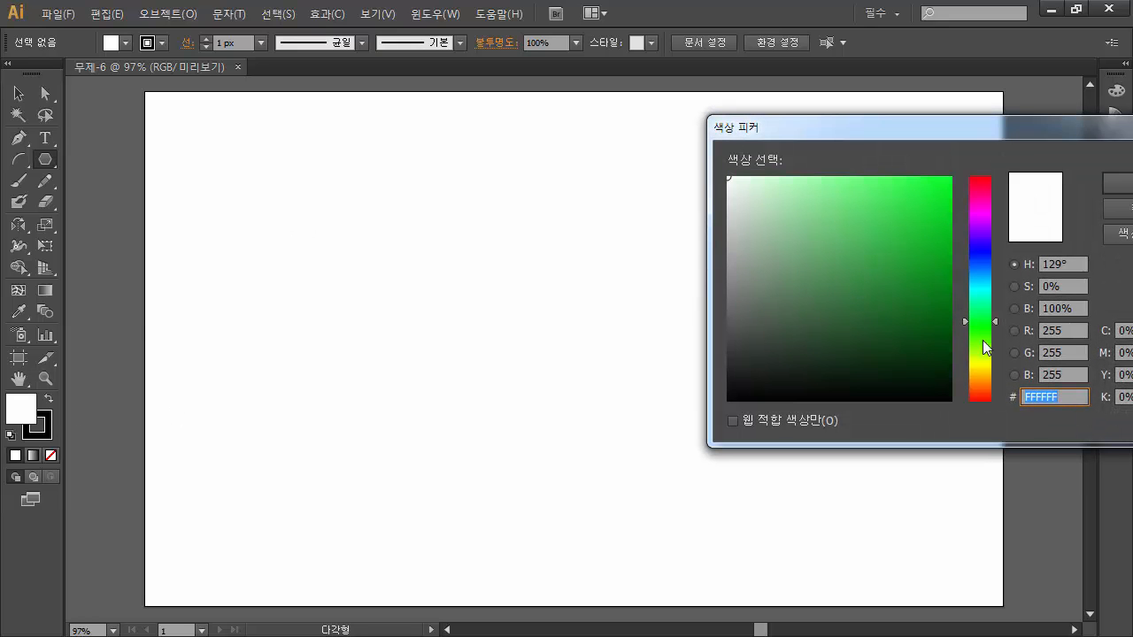
left_click_drag(983, 350, 983, 376)
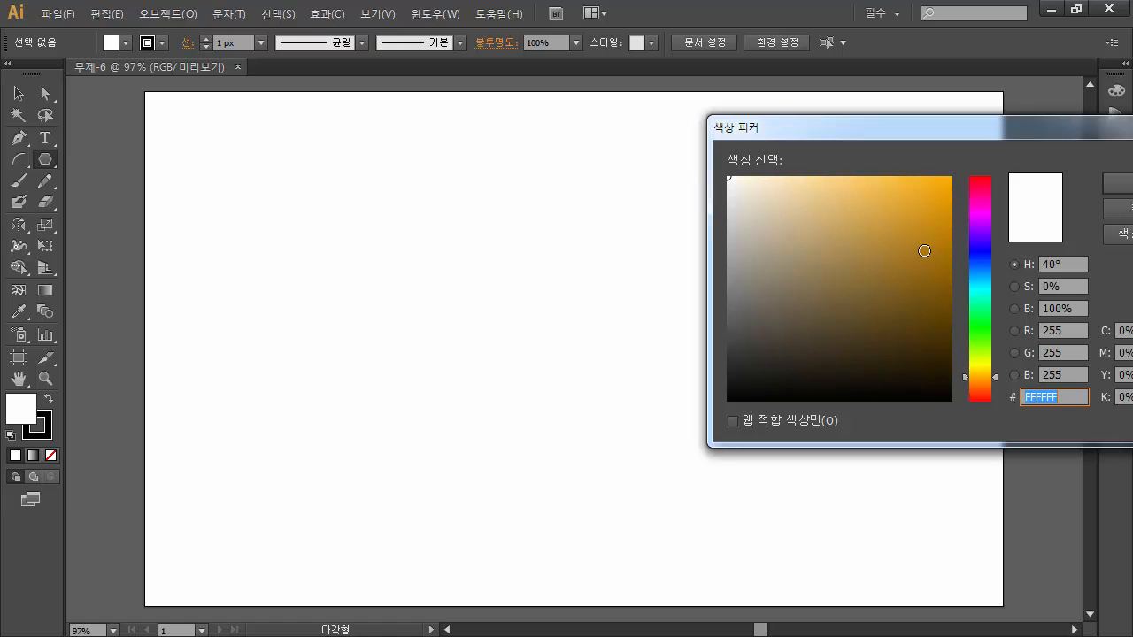
left_click_drag(925, 252, 900, 203)
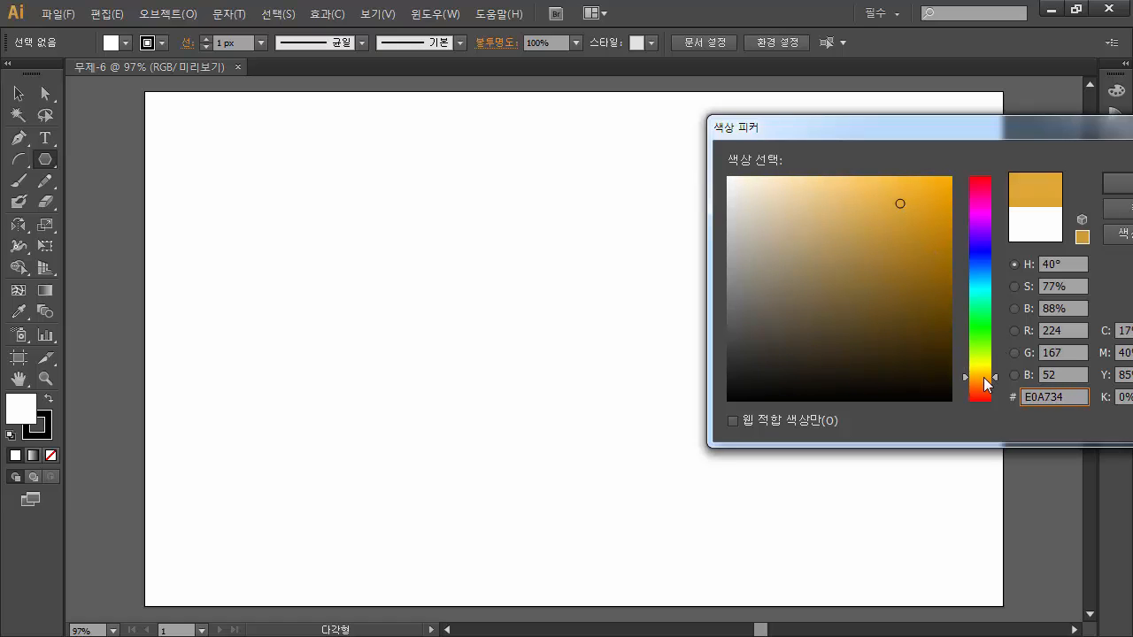
left_click_drag(983, 377, 983, 386)
left_click(901, 195)
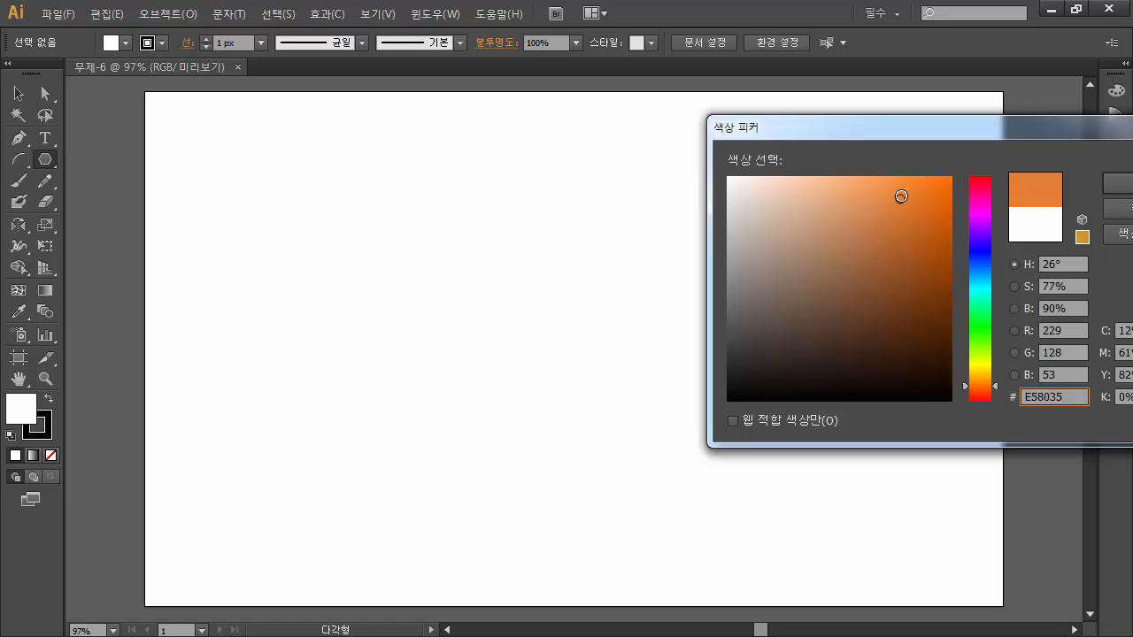
left_click(1113, 183)
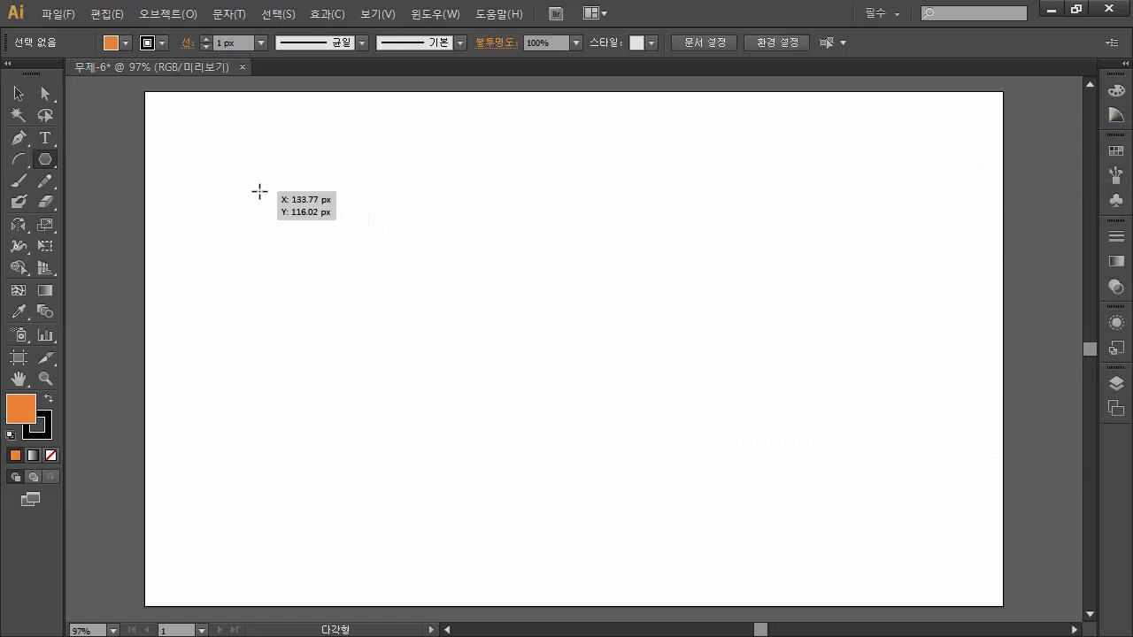
Draw a large hexagon in the upper-left area of the artboard and rotate it 90° so it stands on a point.
left_click_drag(380, 227, 490, 294)
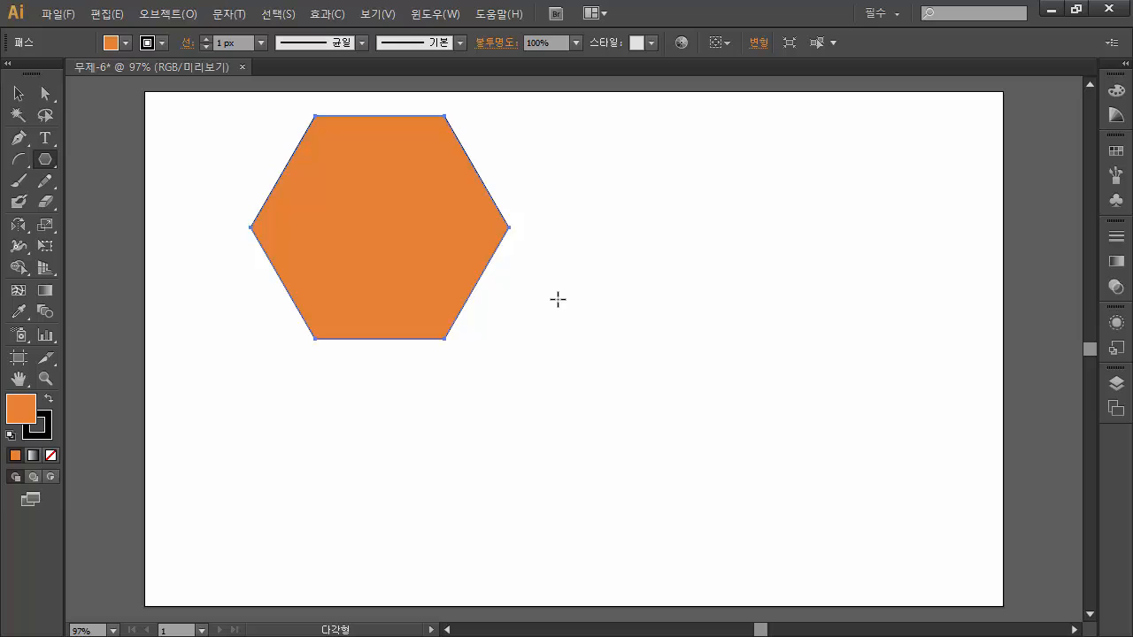
key("v")
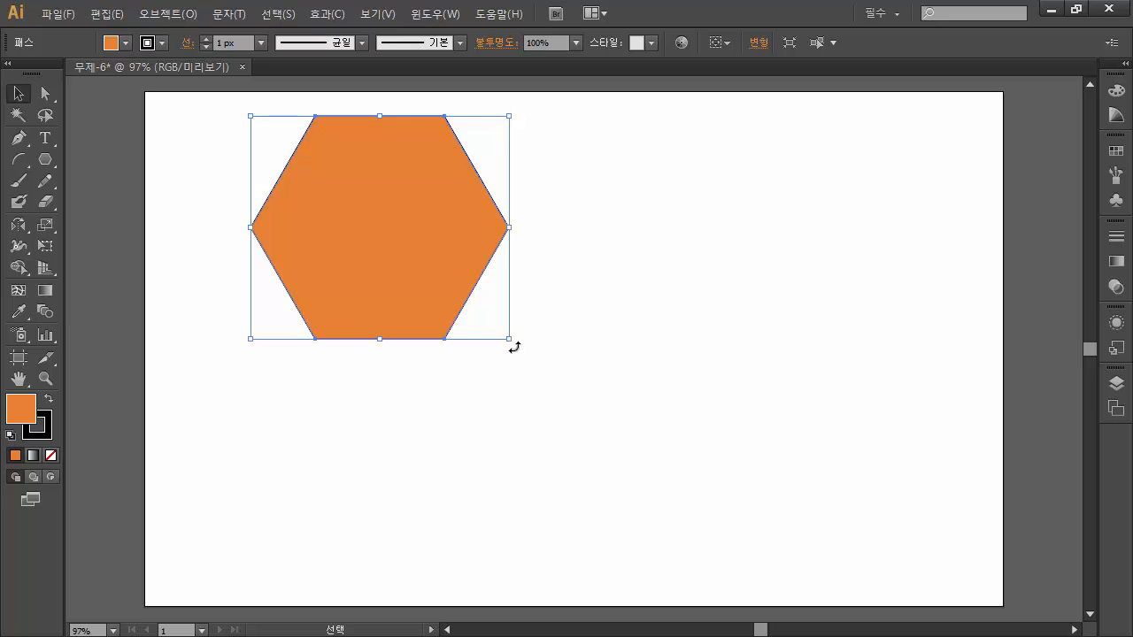
left_click_drag(514, 347, 527, 118)
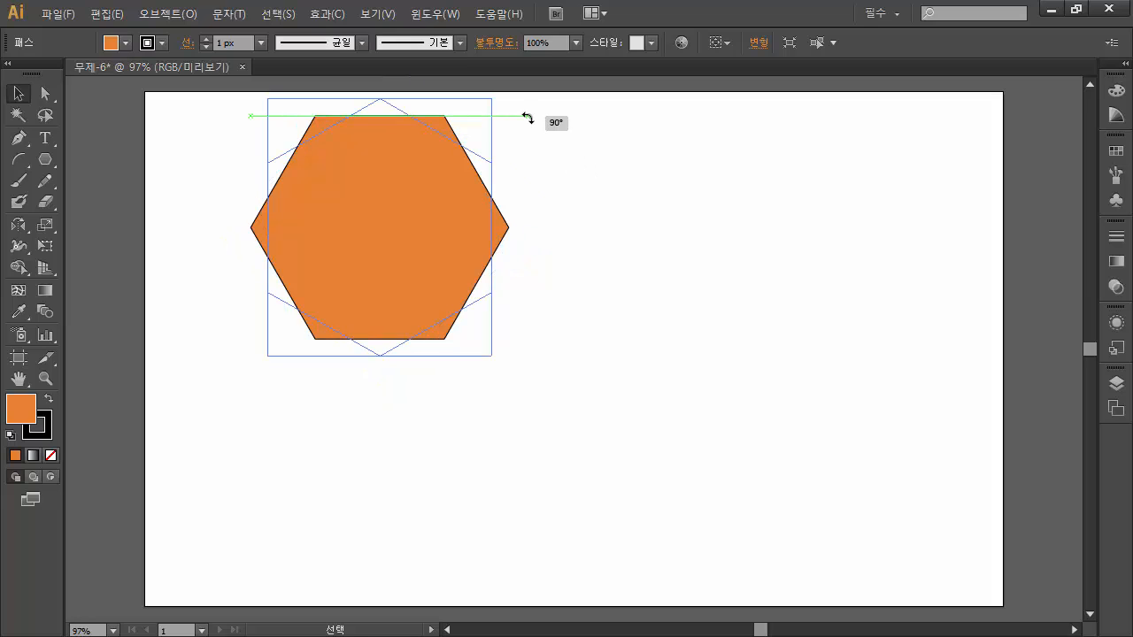
left_click_drag(528, 117, 529, 120)
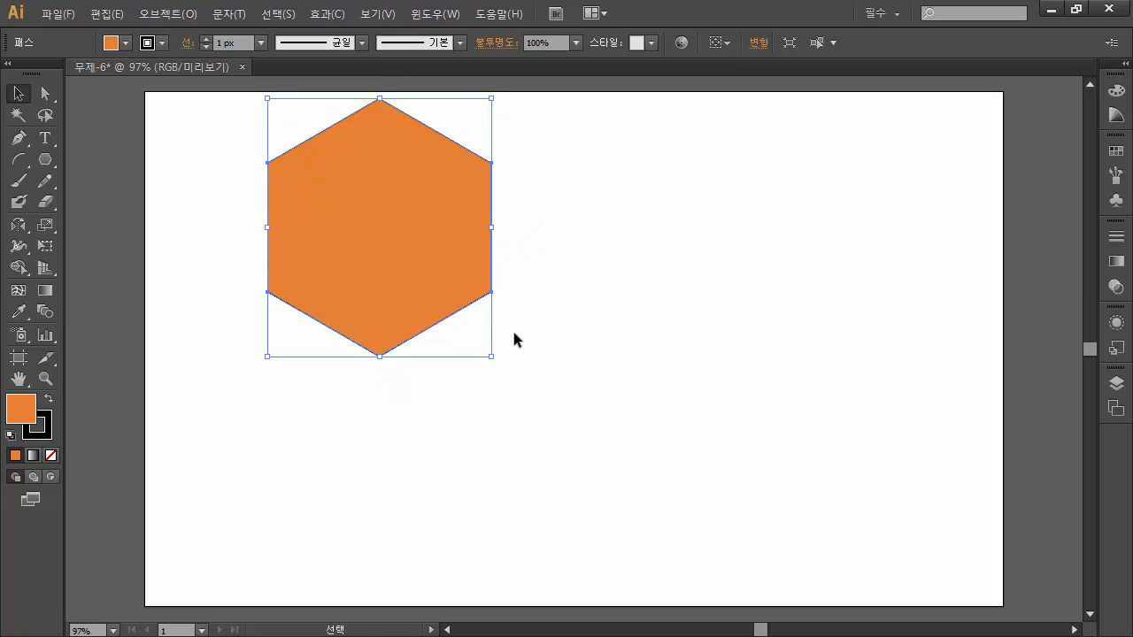
Move the hexagon to the center of the artboard and widen it symmetrically about its center, keeping its height.
key("ctrl+c")
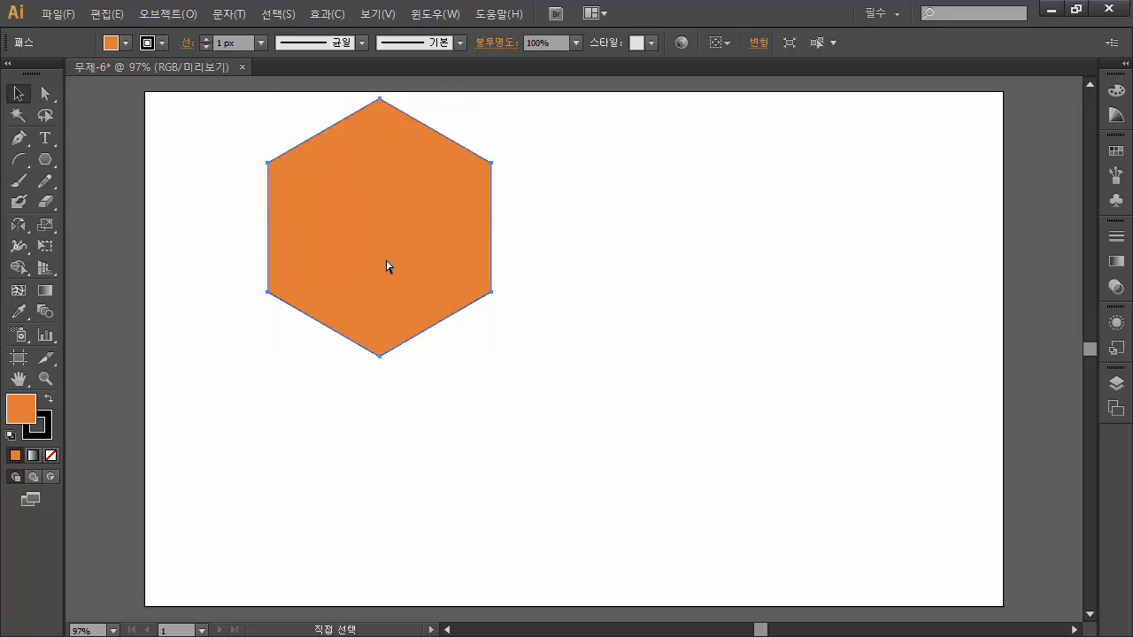
left_click_drag(375, 253, 570, 362)
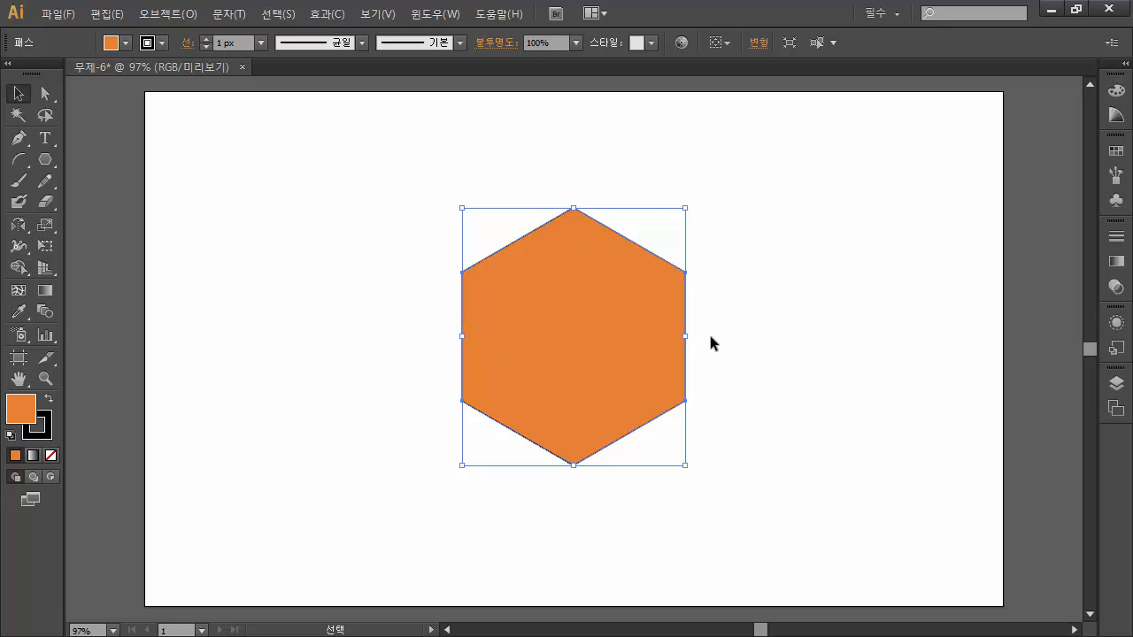
left_click_drag(688, 337, 739, 339)
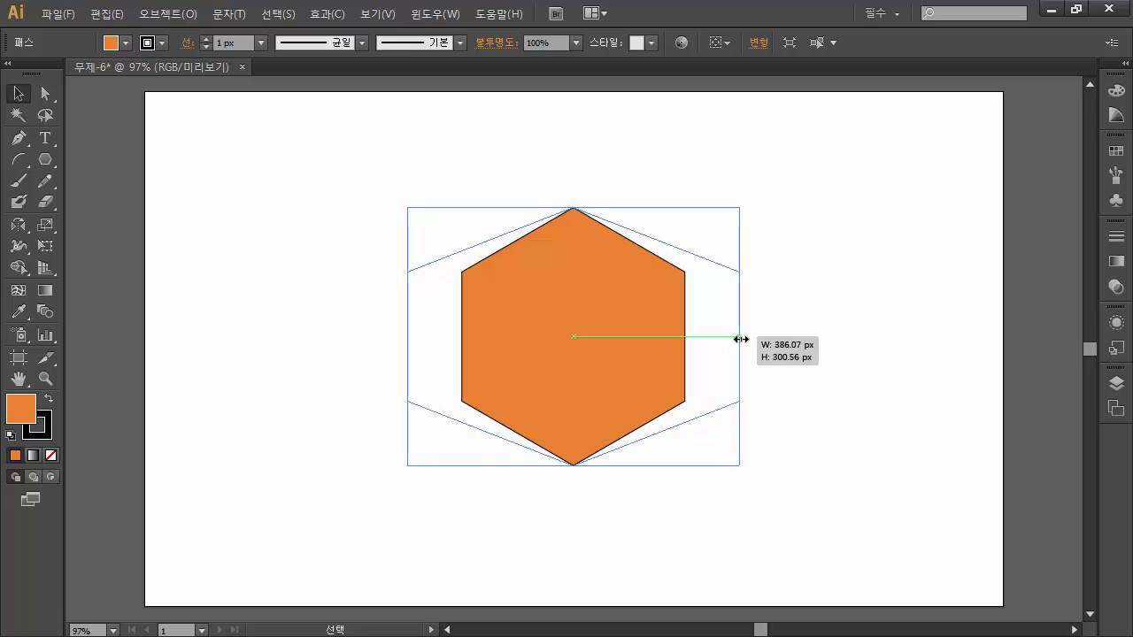
left_click_drag(740, 339, 734, 337)
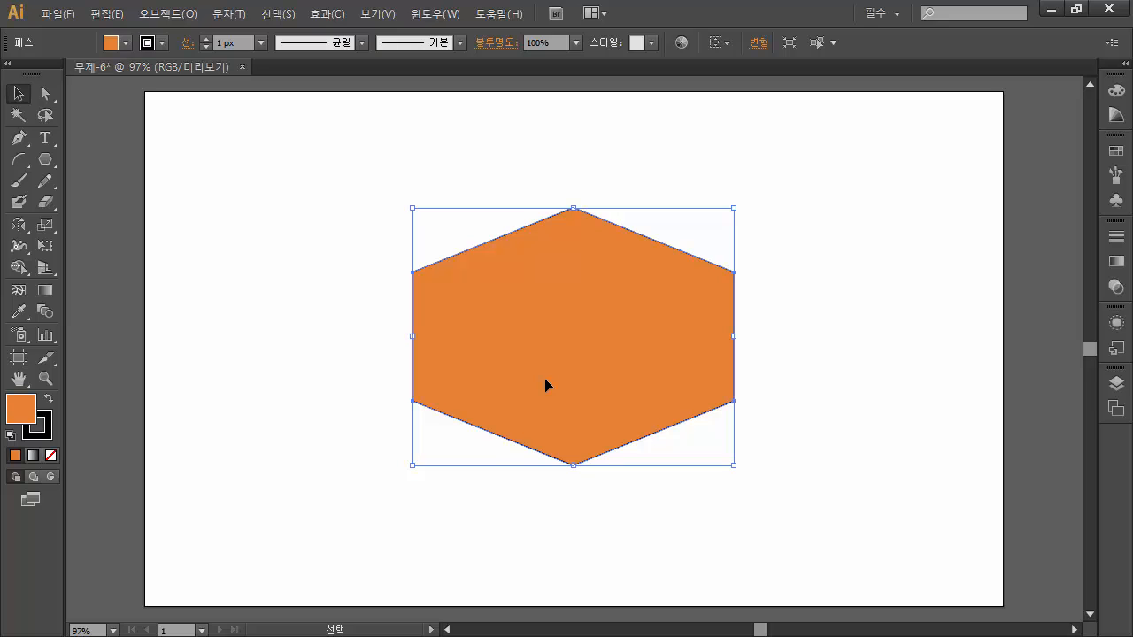
Offset the hexagon's path outward by 20 px with round joins, with the preview on.
left_click(179, 19)
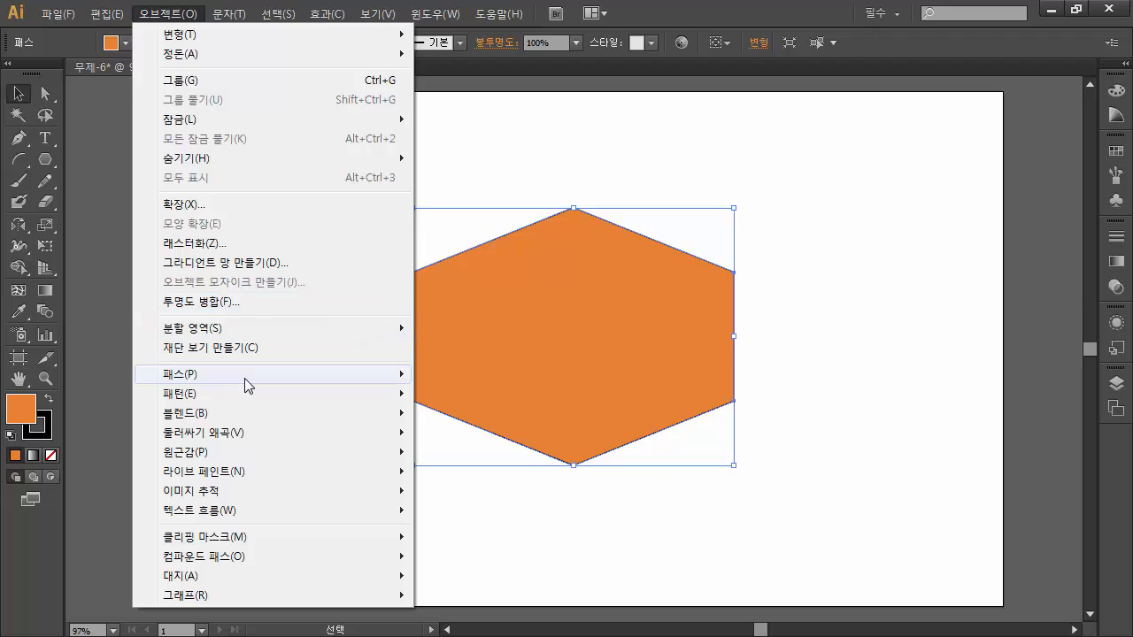
mouse_move(244, 378)
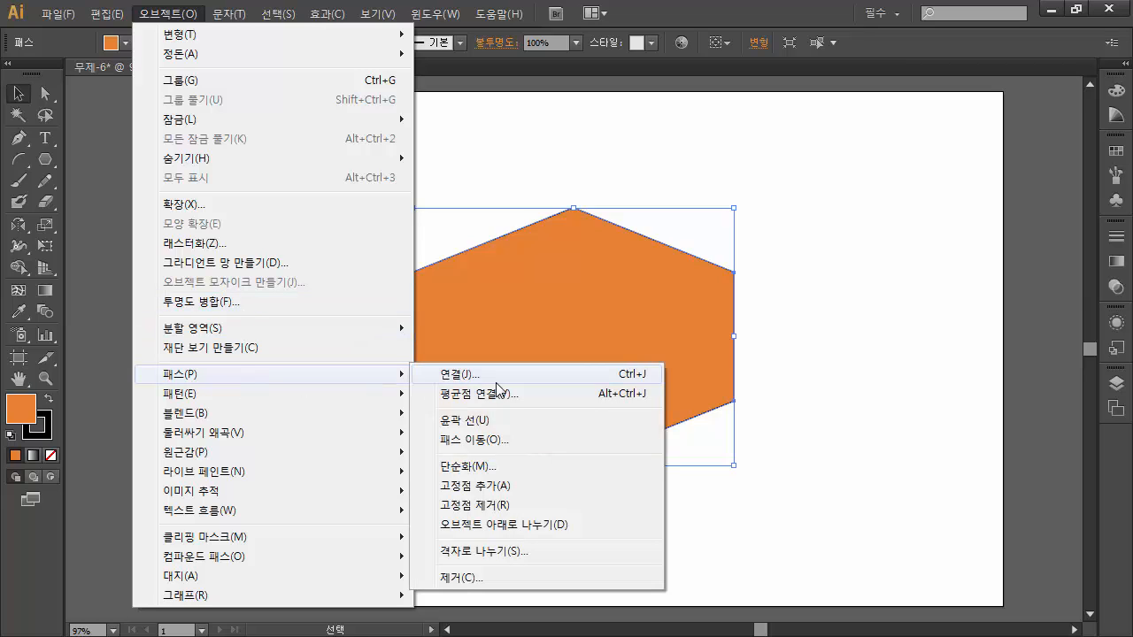
left_click(478, 448)
left_click_drag(546, 230, 839, 156)
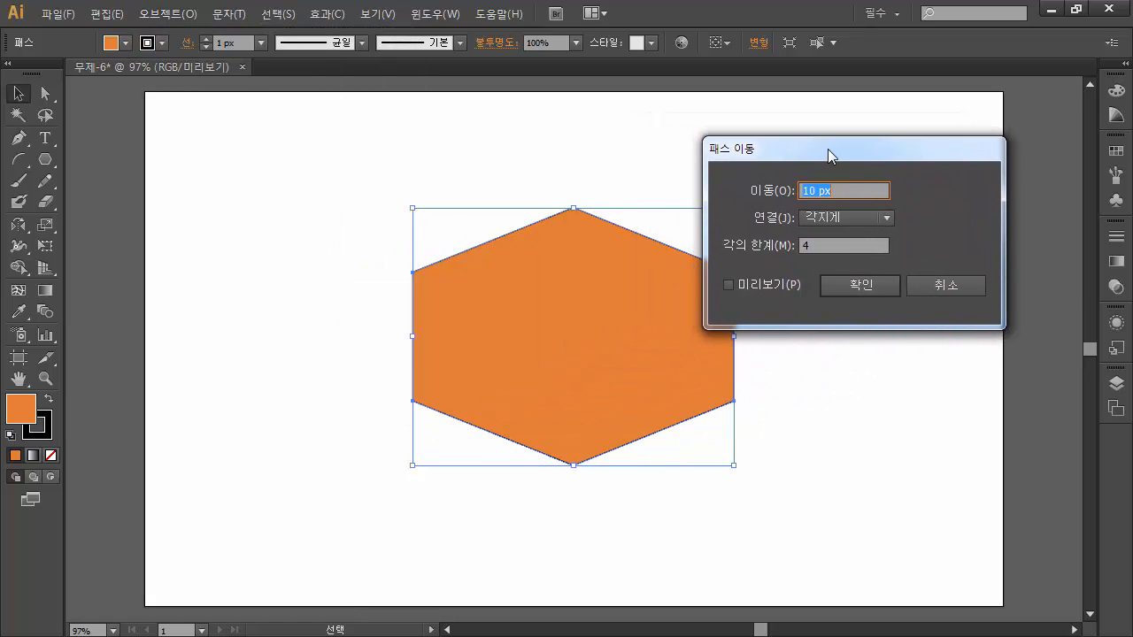
left_click(729, 285)
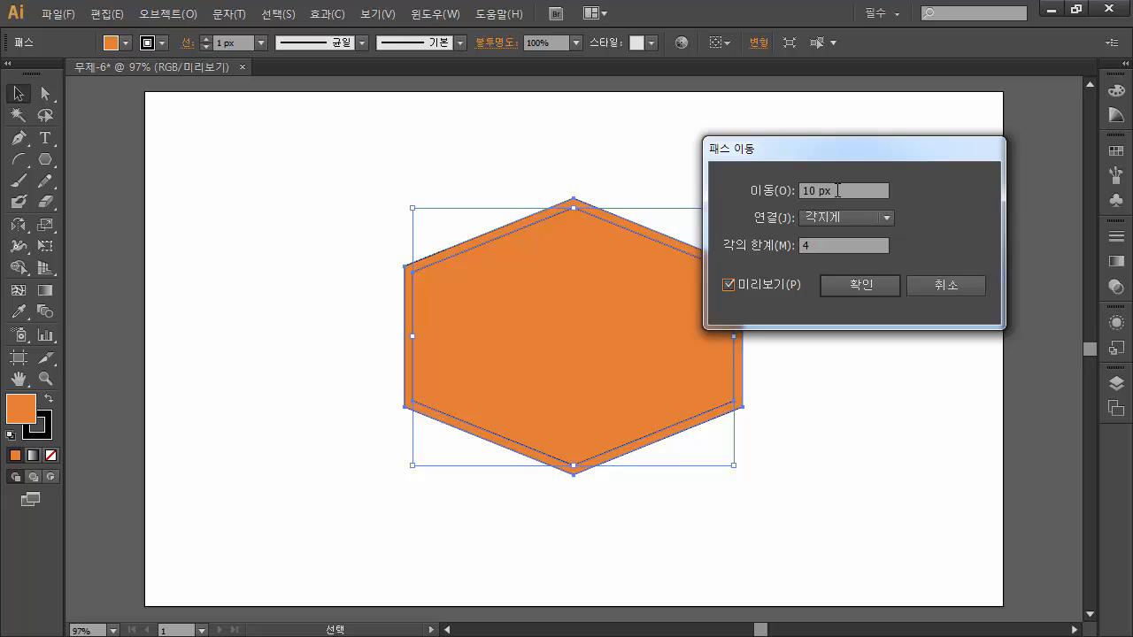
left_click(837, 190)
left_click_drag(809, 191, 801, 191)
type("2")
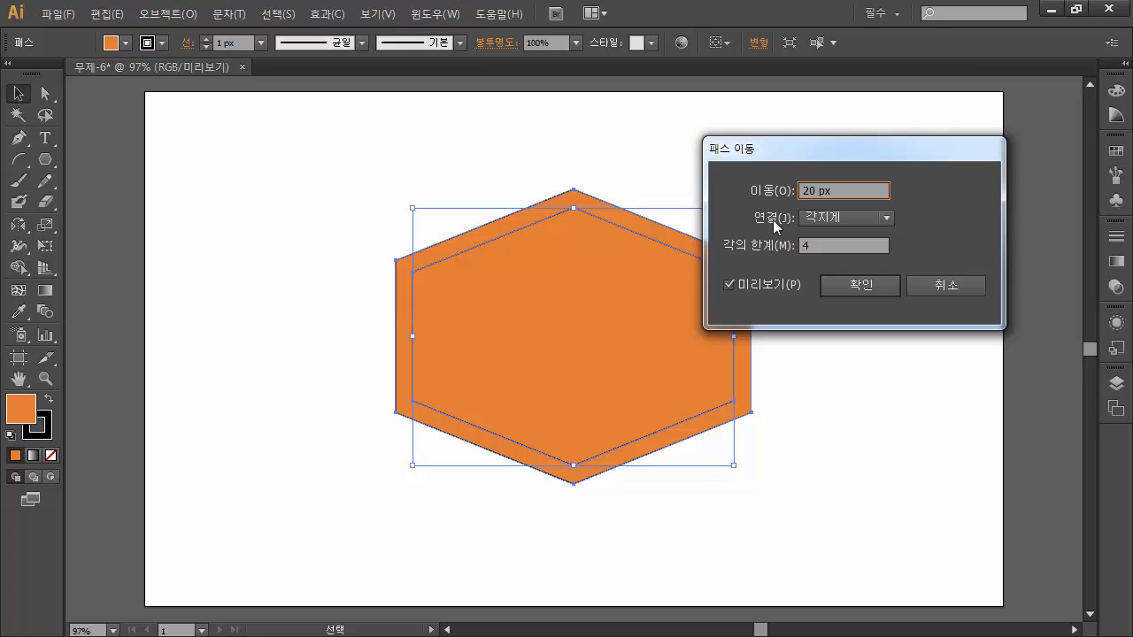
left_click(887, 217)
left_click(838, 262)
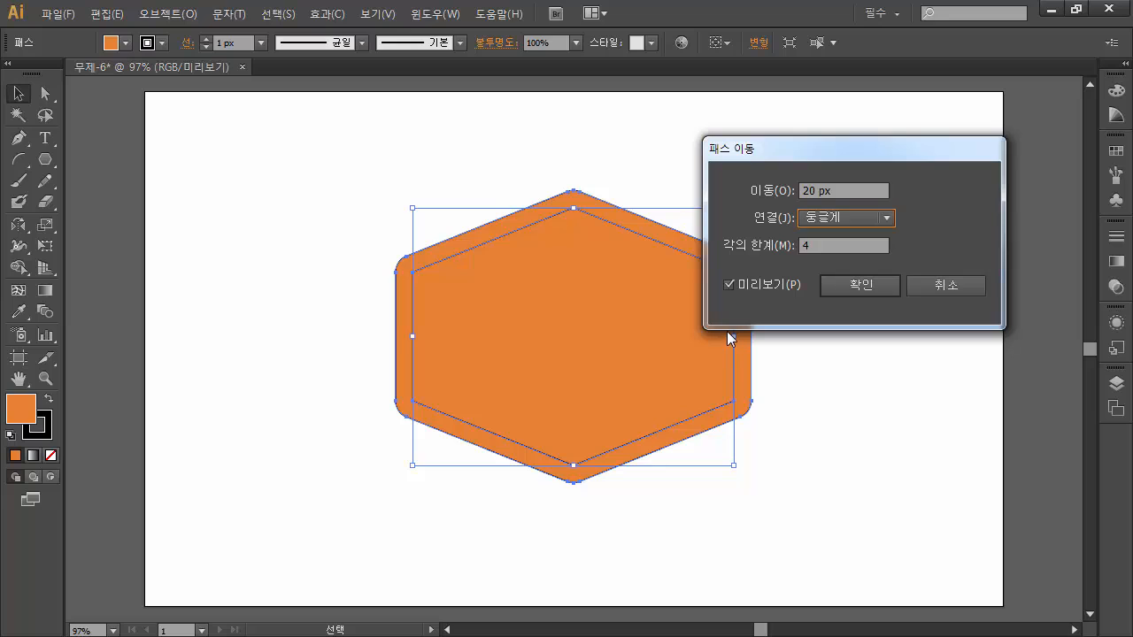
left_click(852, 285)
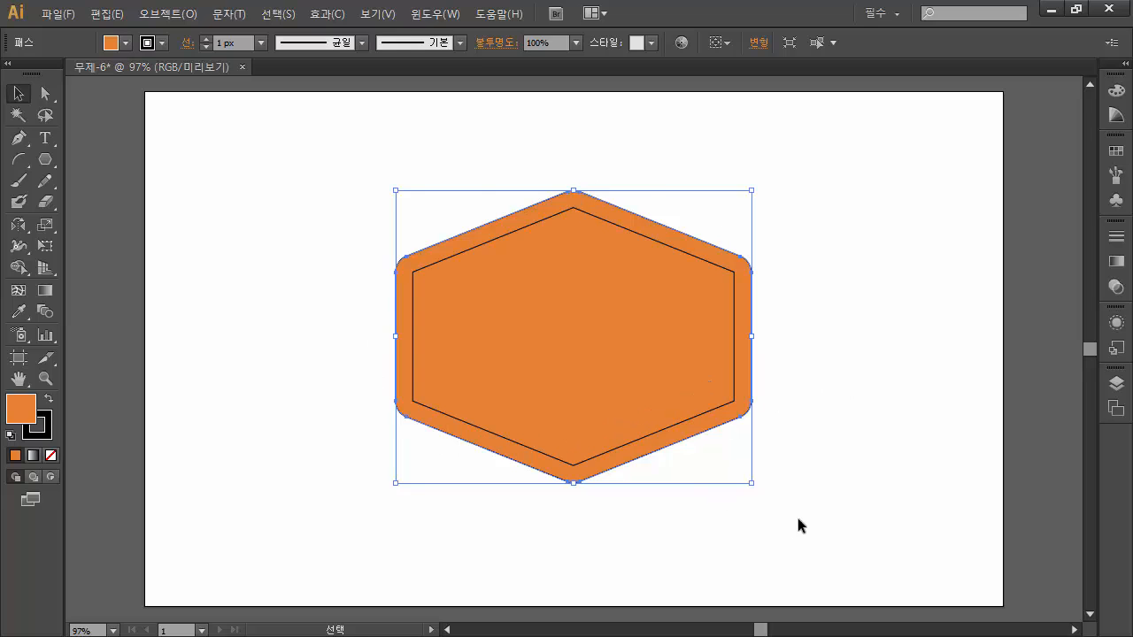
key("a")
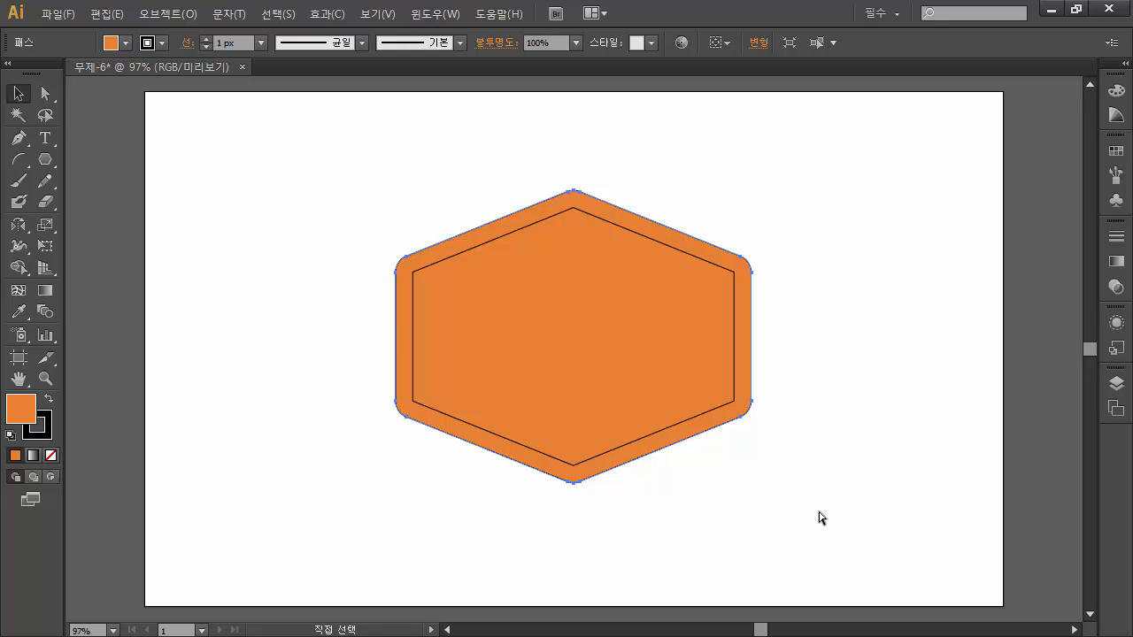
key("v")
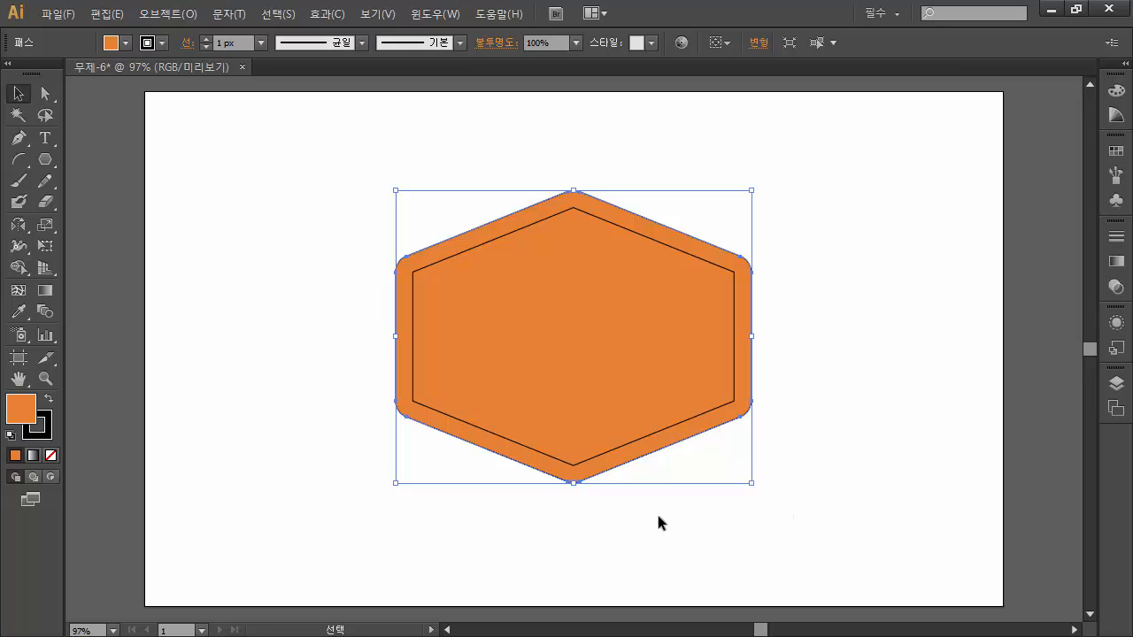
key("a")
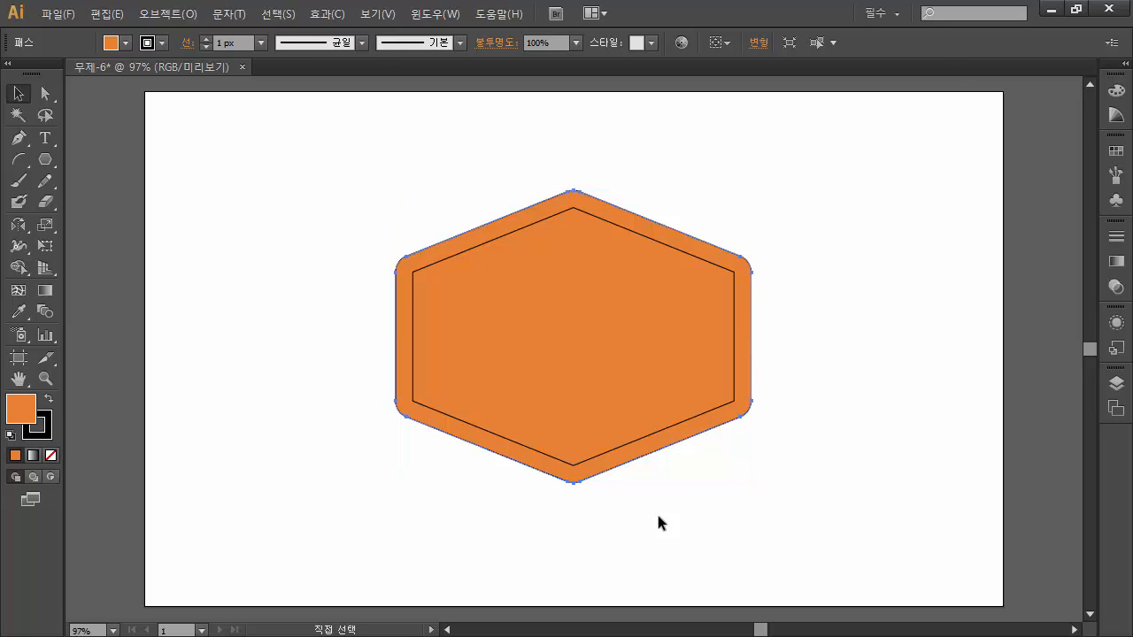
key("v")
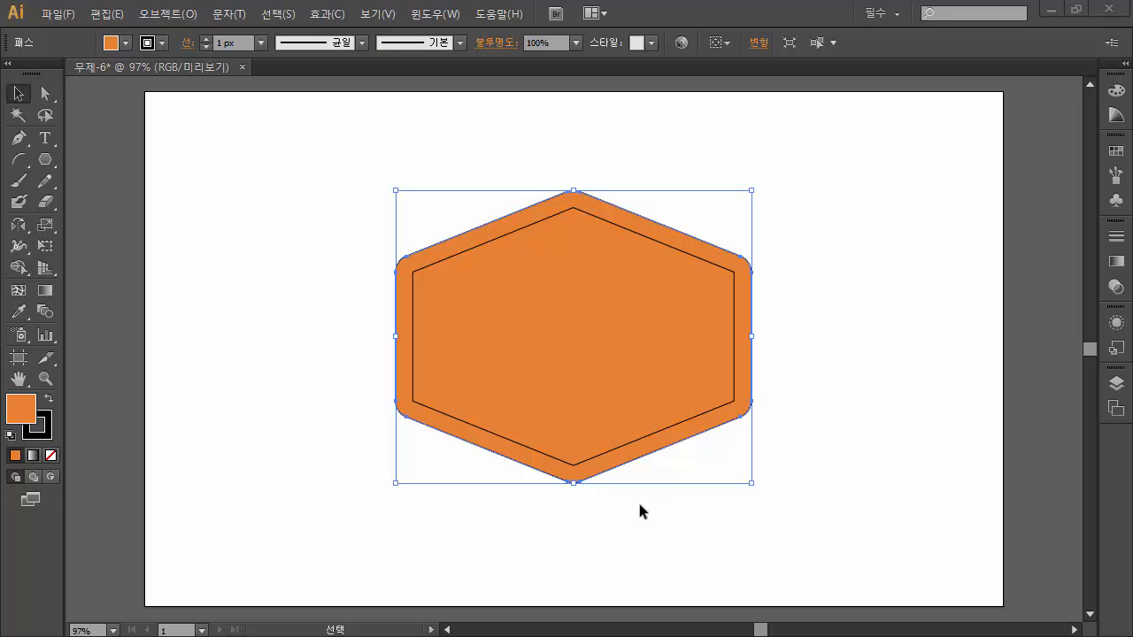
Offset the rounded outer hexagon's path outward by a further 10 px, keeping round joins.
left_click(171, 20)
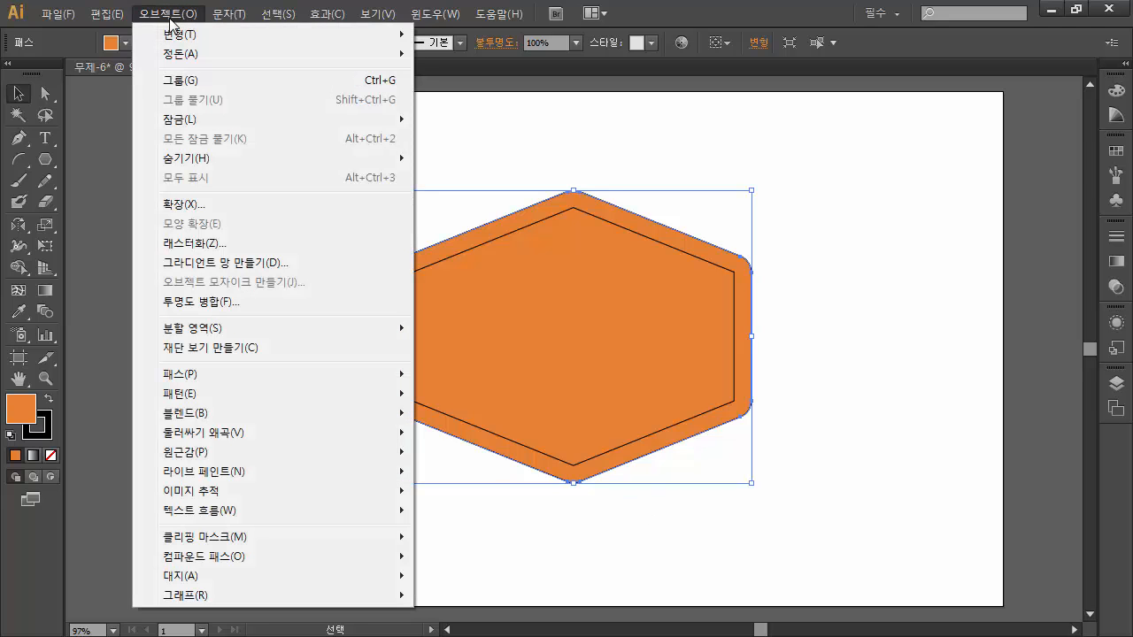
mouse_move(221, 375)
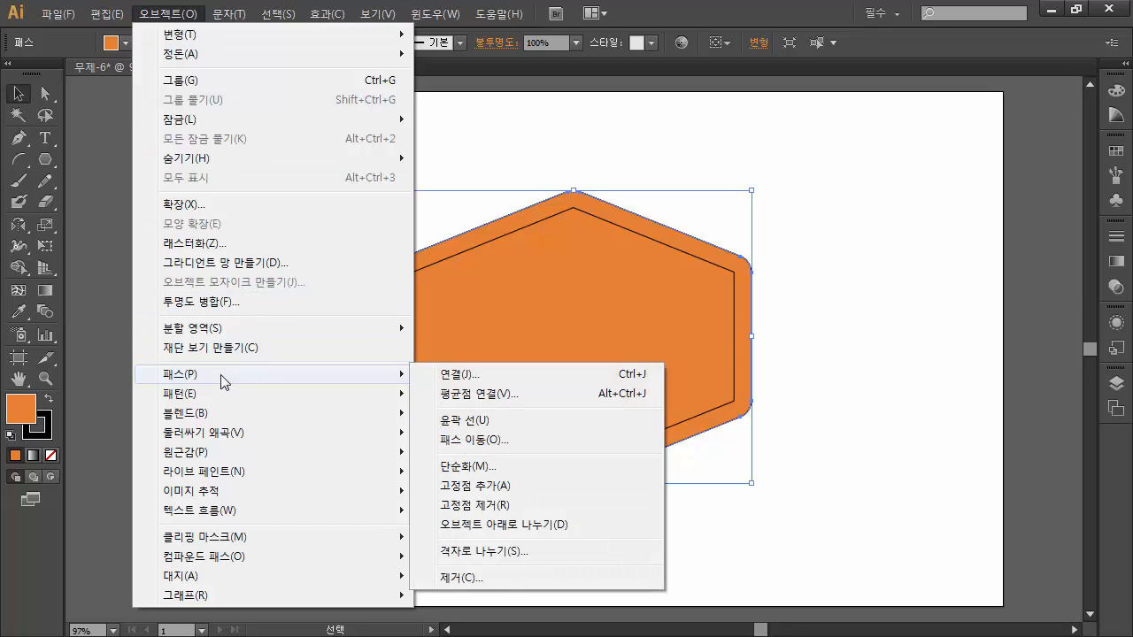
left_click(503, 447)
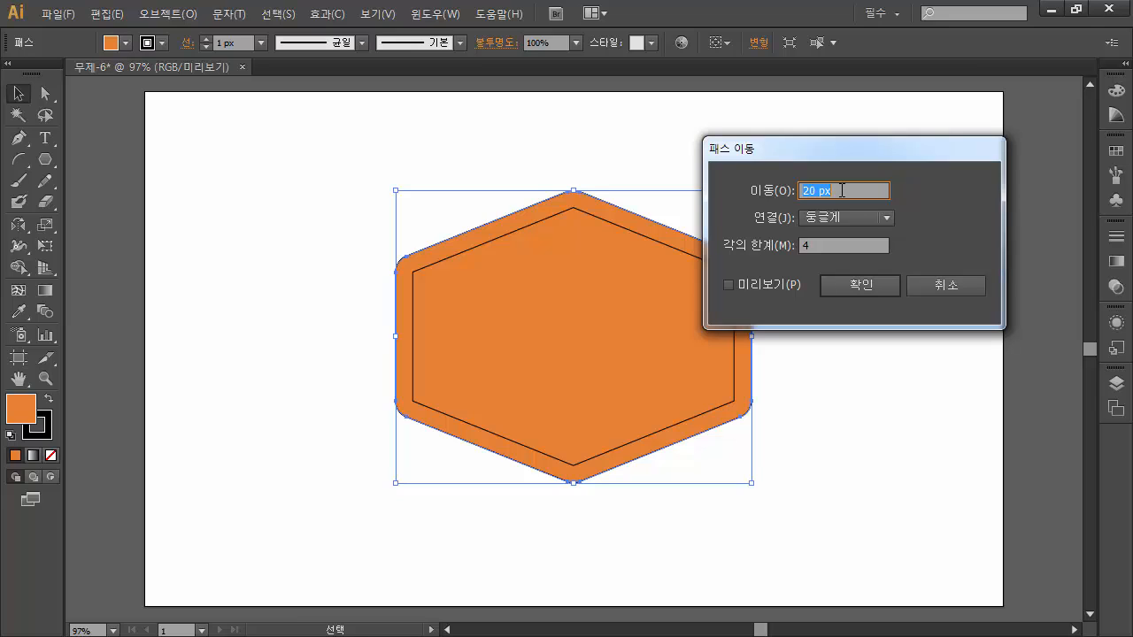
type("10")
key("Tab")
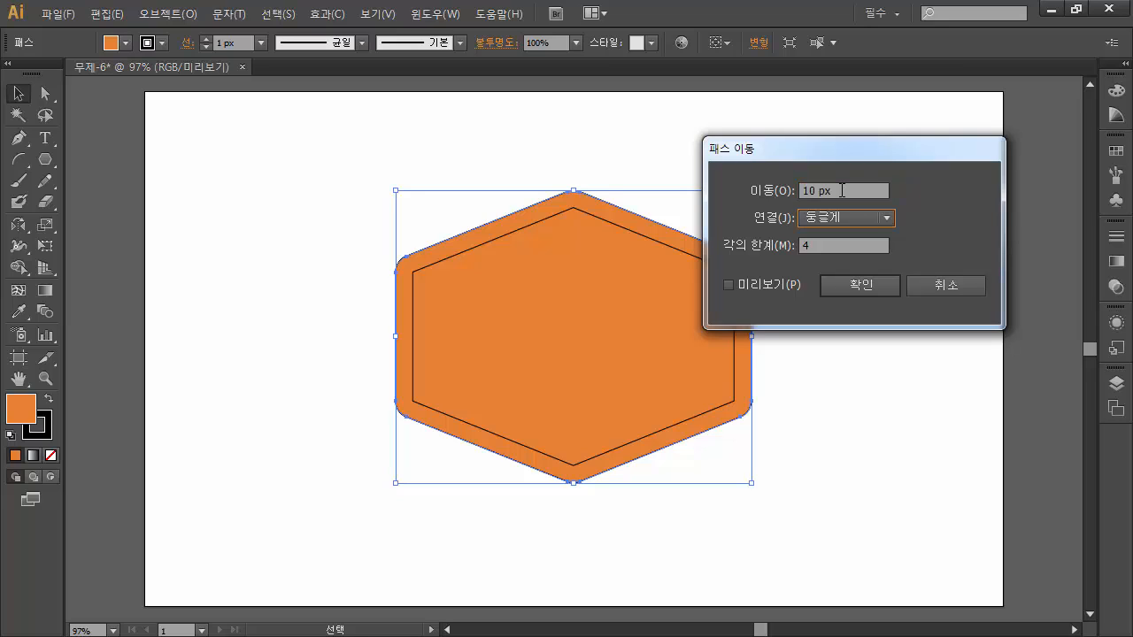
left_click(767, 284)
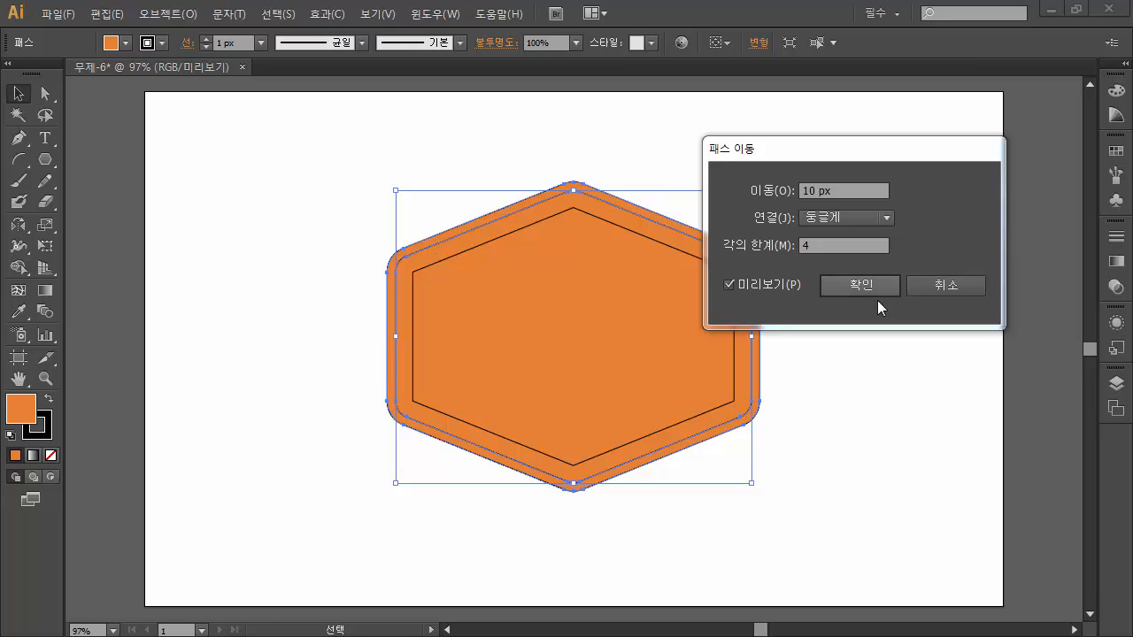
left_click(852, 286)
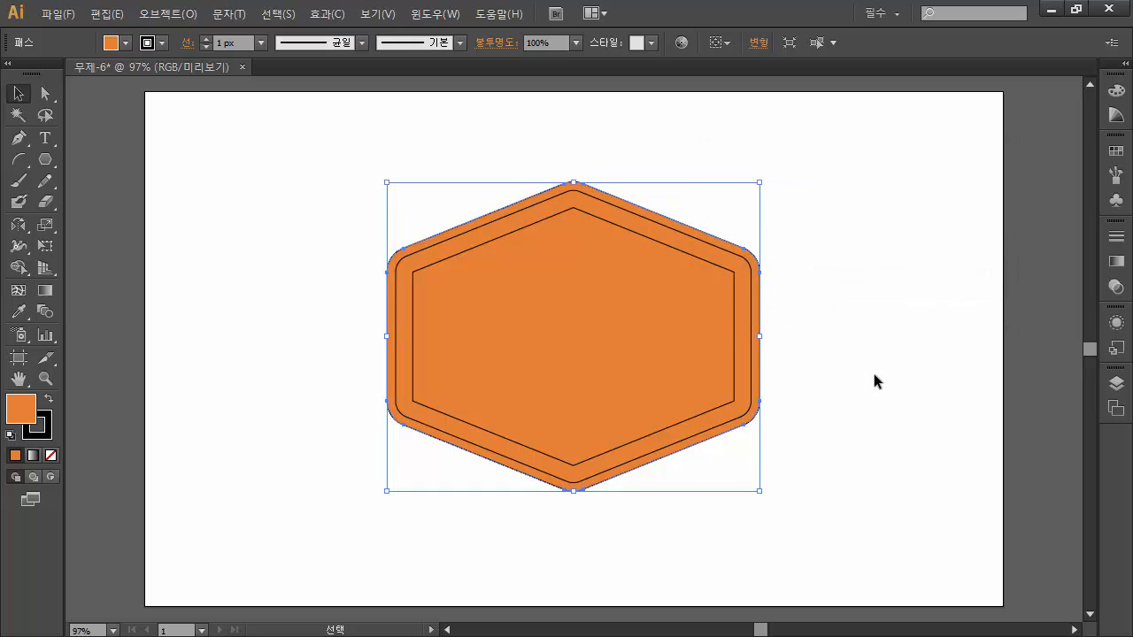
Select the middle hexagon outline and set its stroke color to white.
left_click(751, 339)
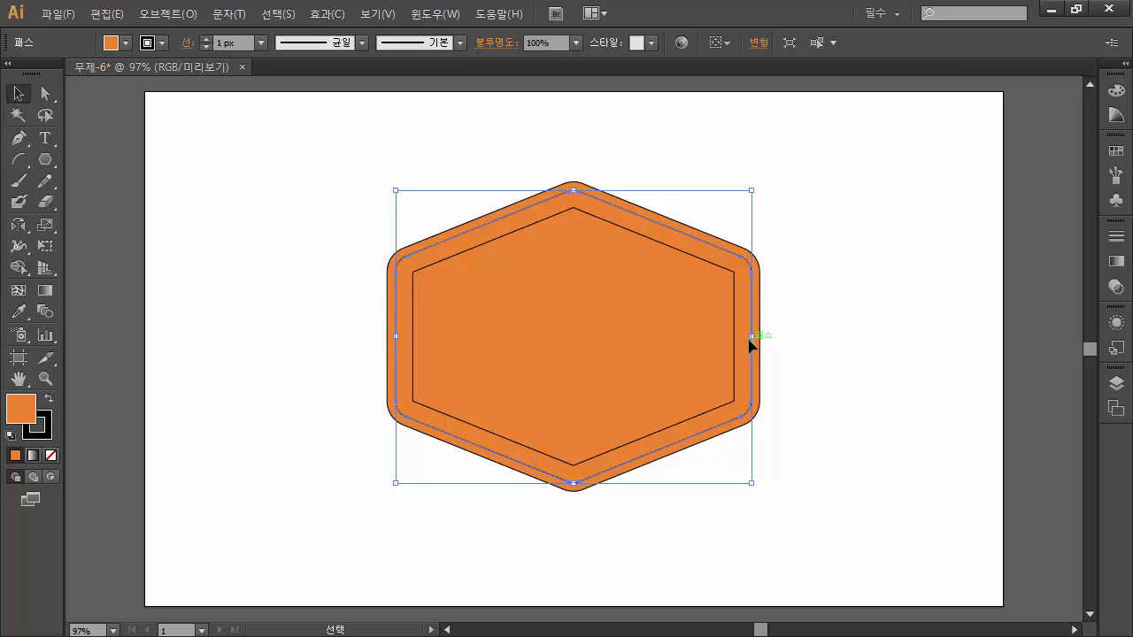
left_click(425, 253, "shift")
left_click(163, 43)
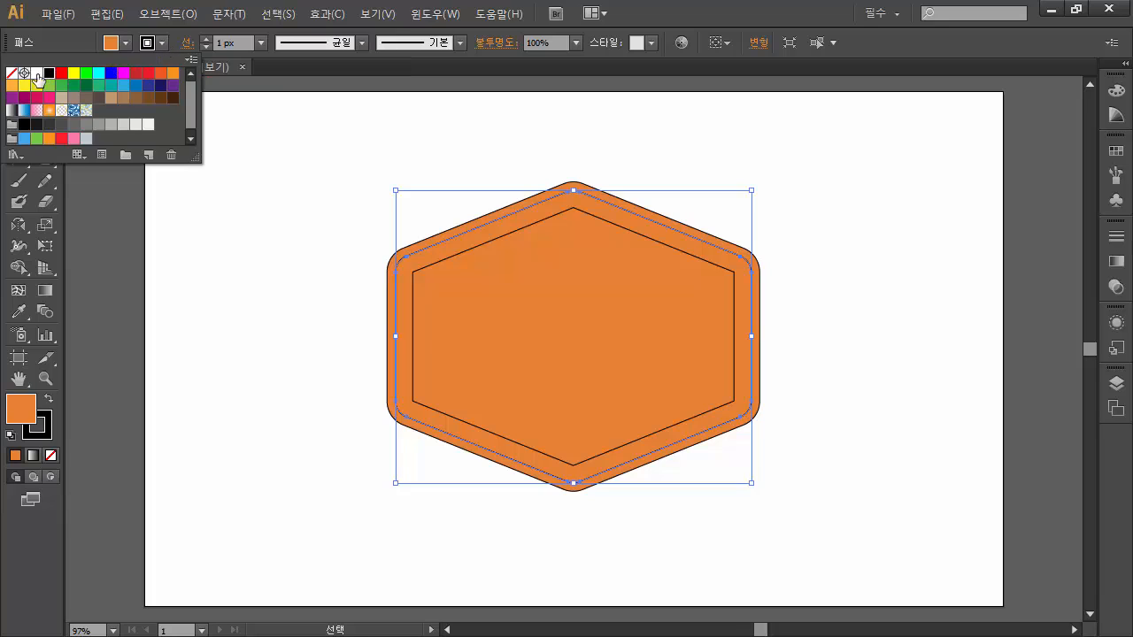
left_click(37, 76)
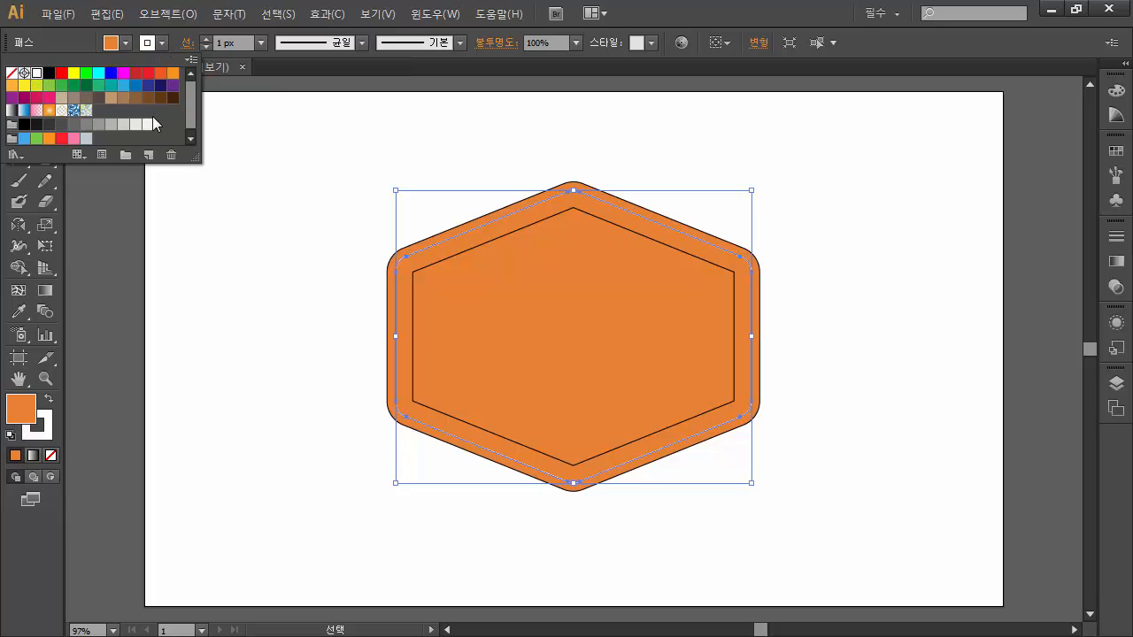
Set the middle hexagon outline's stroke weight to 5 px and deselect it.
left_click(252, 45)
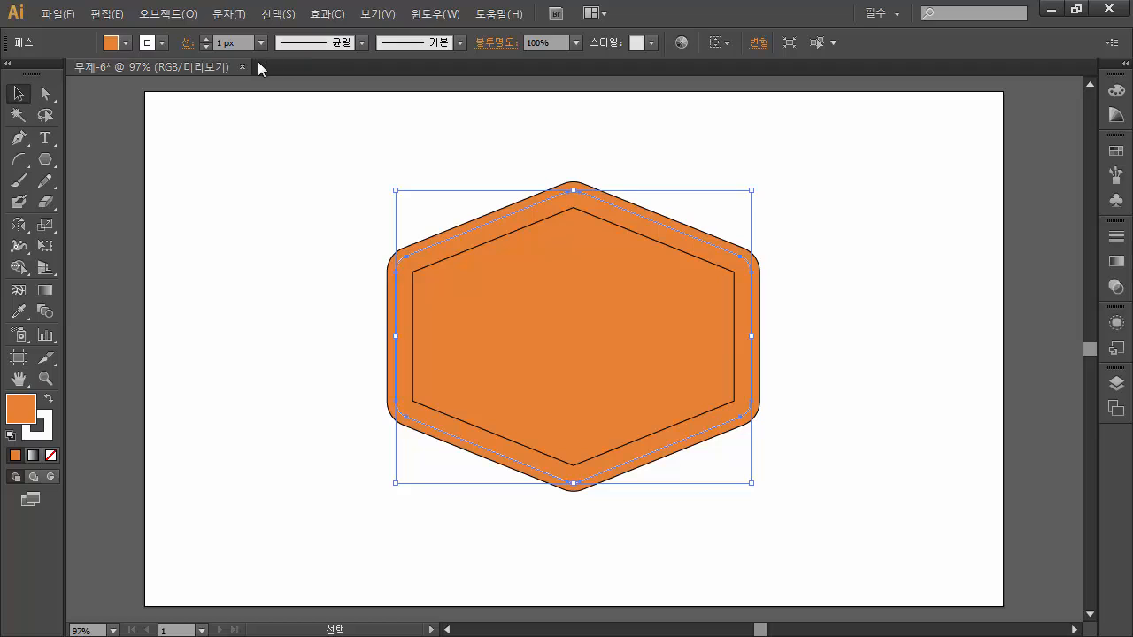
scroll(243, 46, "up", 2)
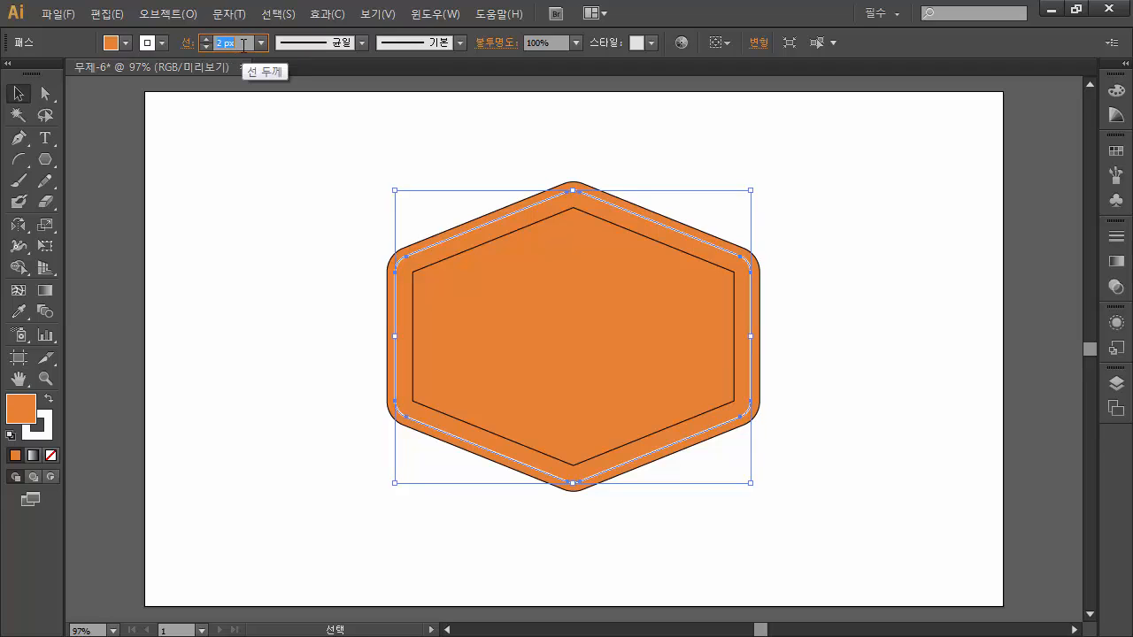
scroll(244, 45, "up", 1)
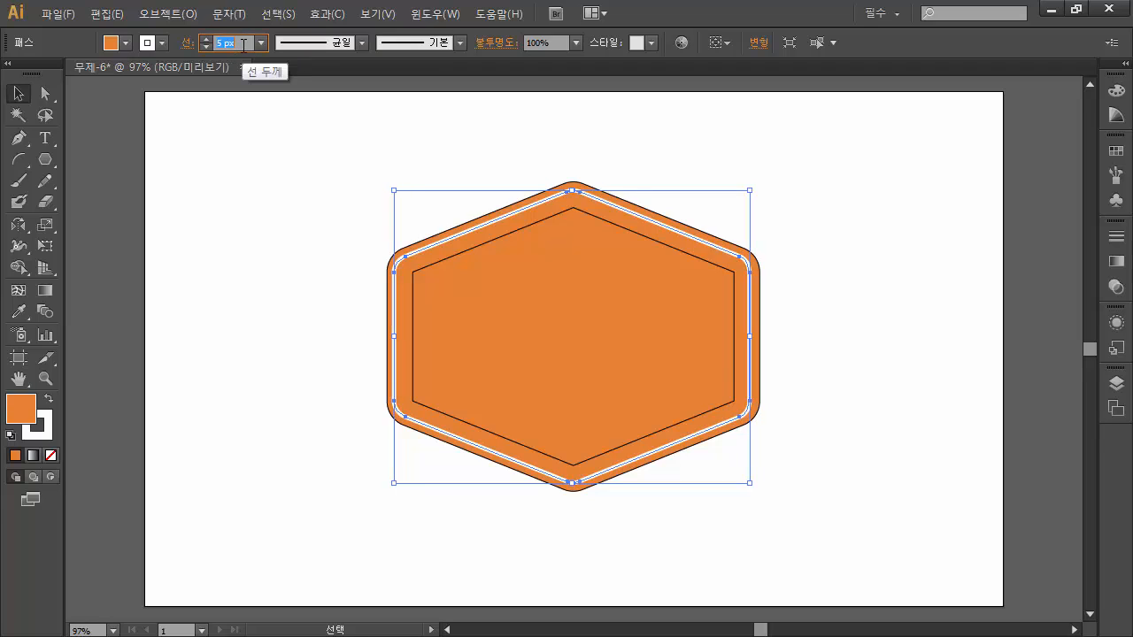
left_click(303, 218)
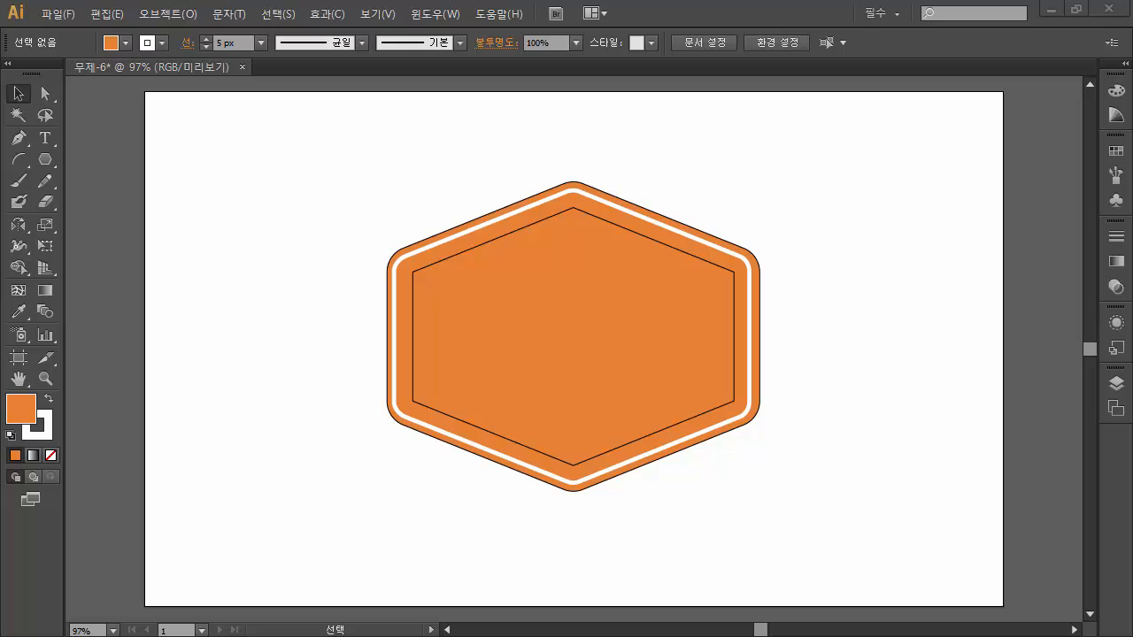
Draw a rectangle spanning the inner hexagon's four side corners and give it a white fill with no stroke.
left_click(47, 162)
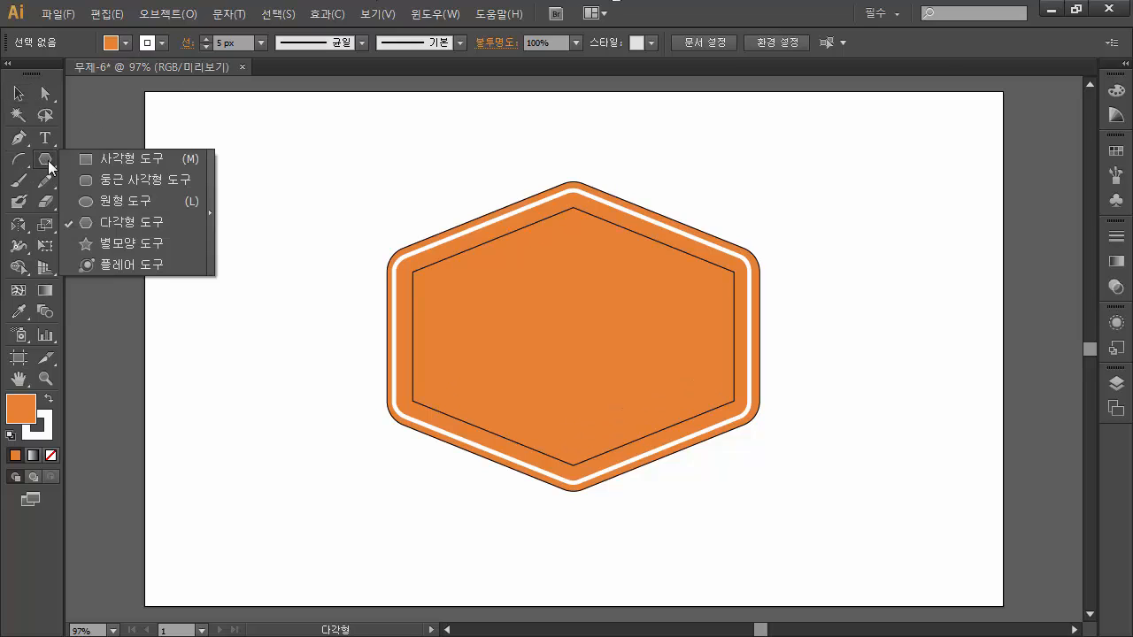
left_click(130, 160)
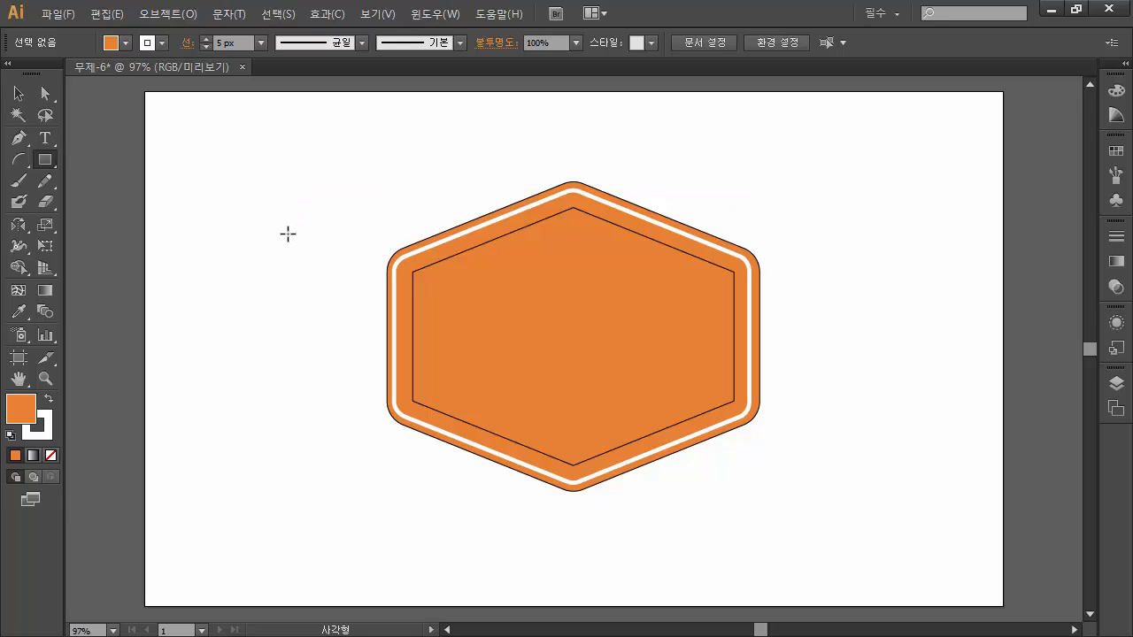
left_click(126, 43)
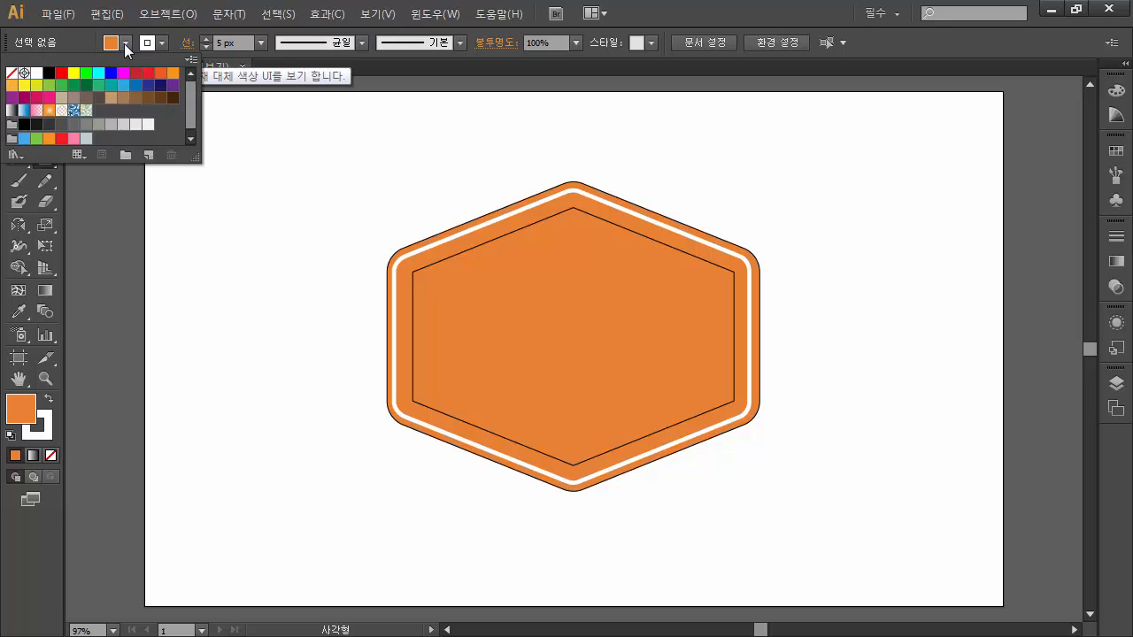
left_click(13, 74)
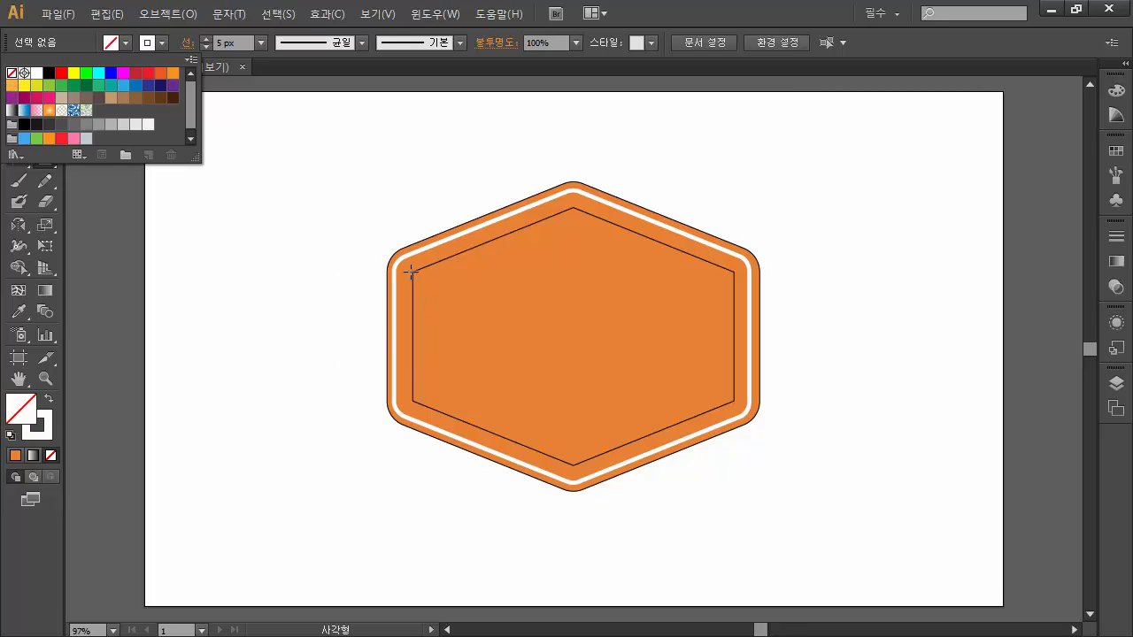
left_click(640, 11)
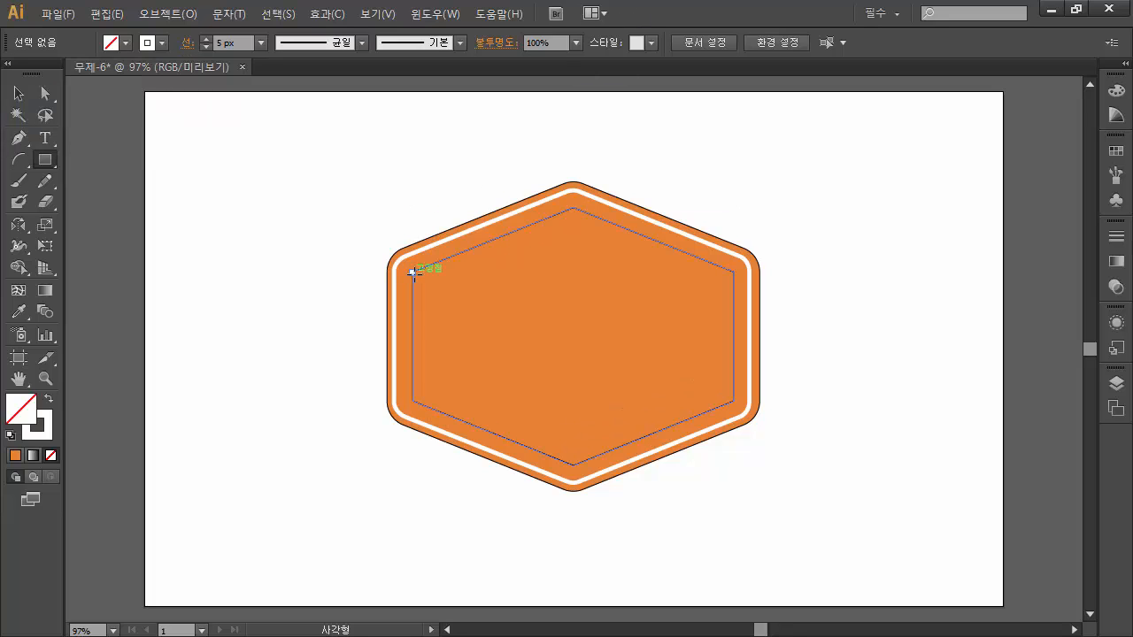
left_click_drag(413, 271, 734, 401)
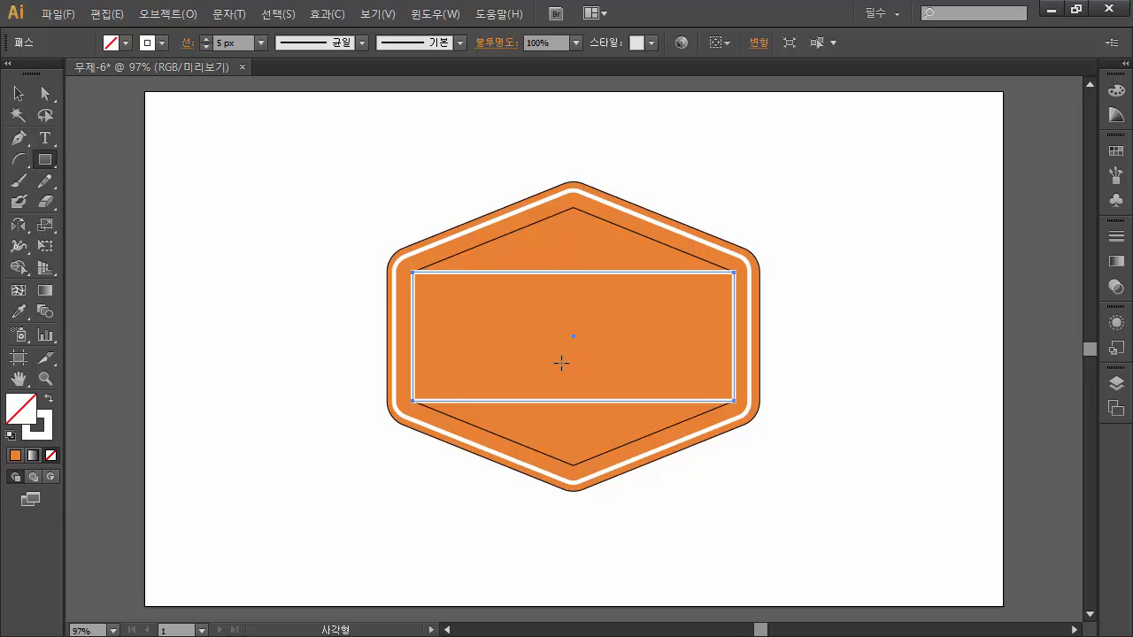
key("shift+x")
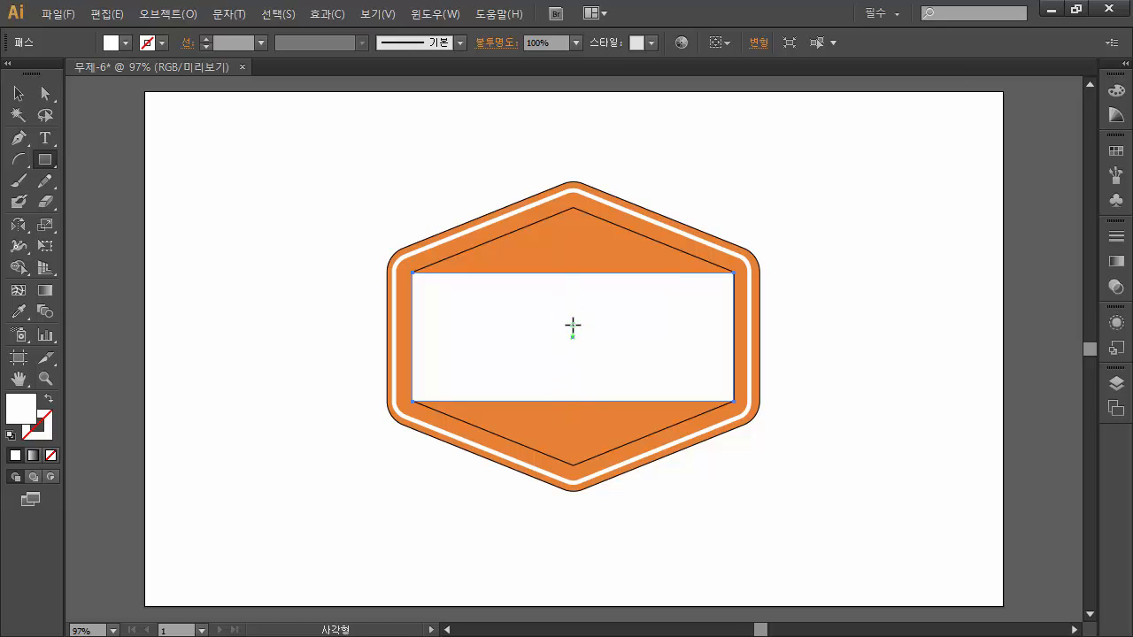
Show the rulers and place a vertical guide through the hexagon's center for adding anchor points.
left_click(18, 139)
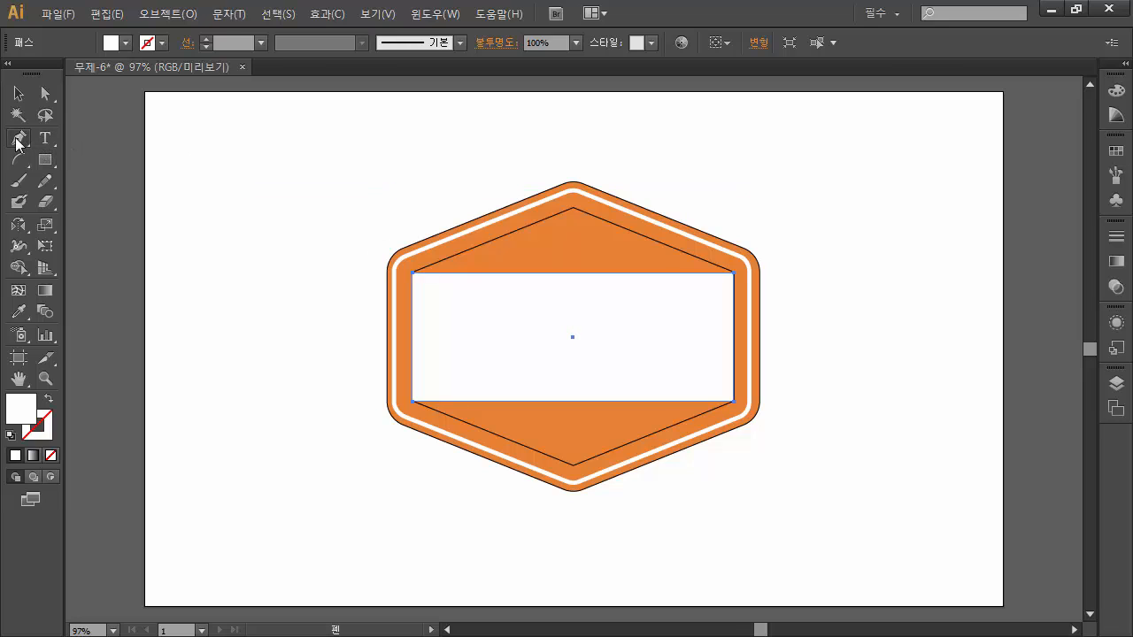
left_click(17, 139)
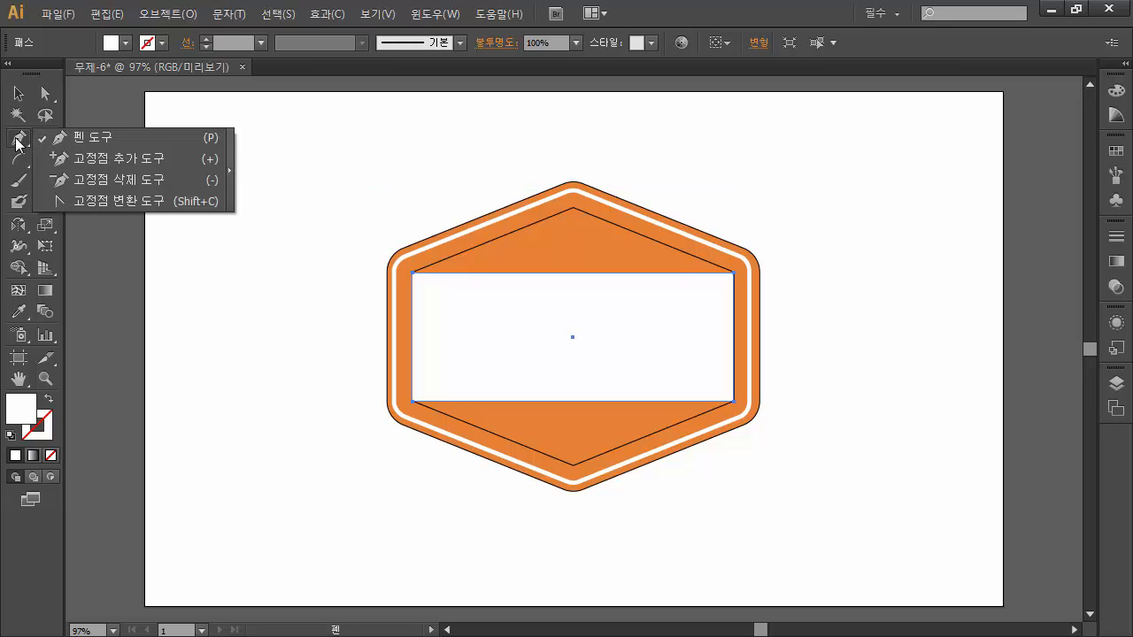
left_click(122, 160)
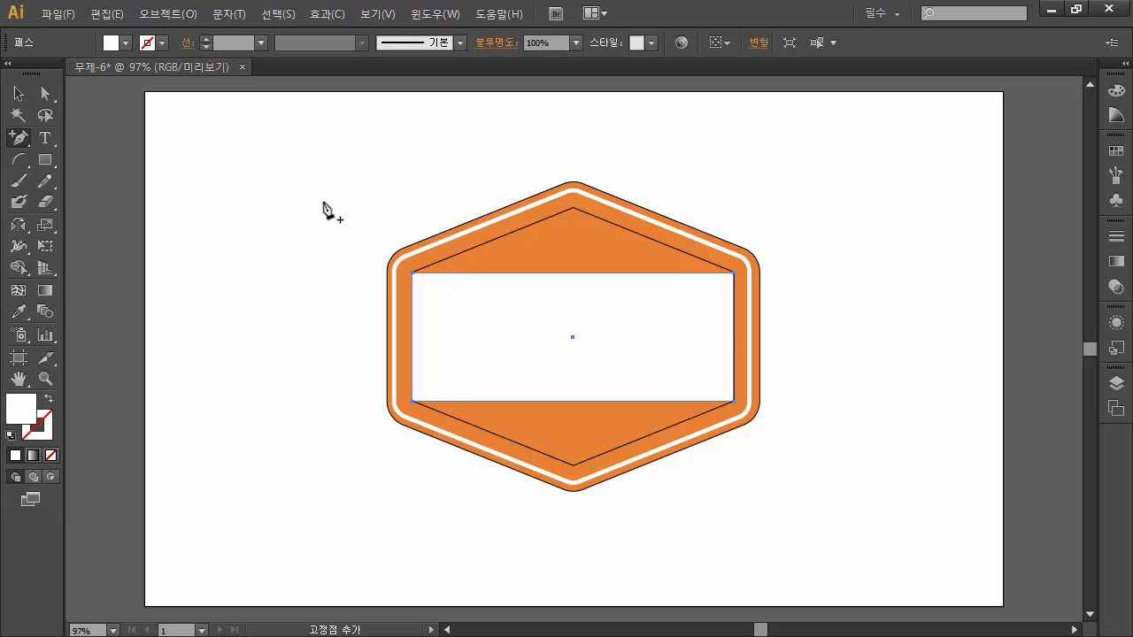
key("ctrl")
key("ctrl+r")
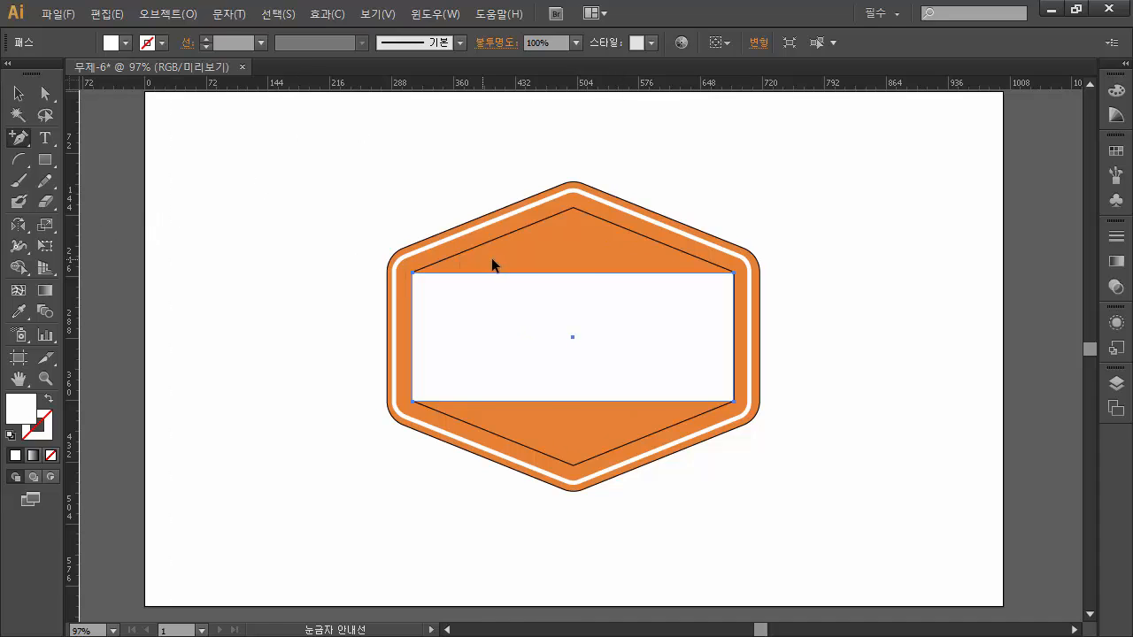
left_click_drag(492, 259, 573, 266)
left_click_drag(573, 266, 574, 265)
left_click_drag(487, 84, 381, 402)
scroll(310, 475, "down", 5)
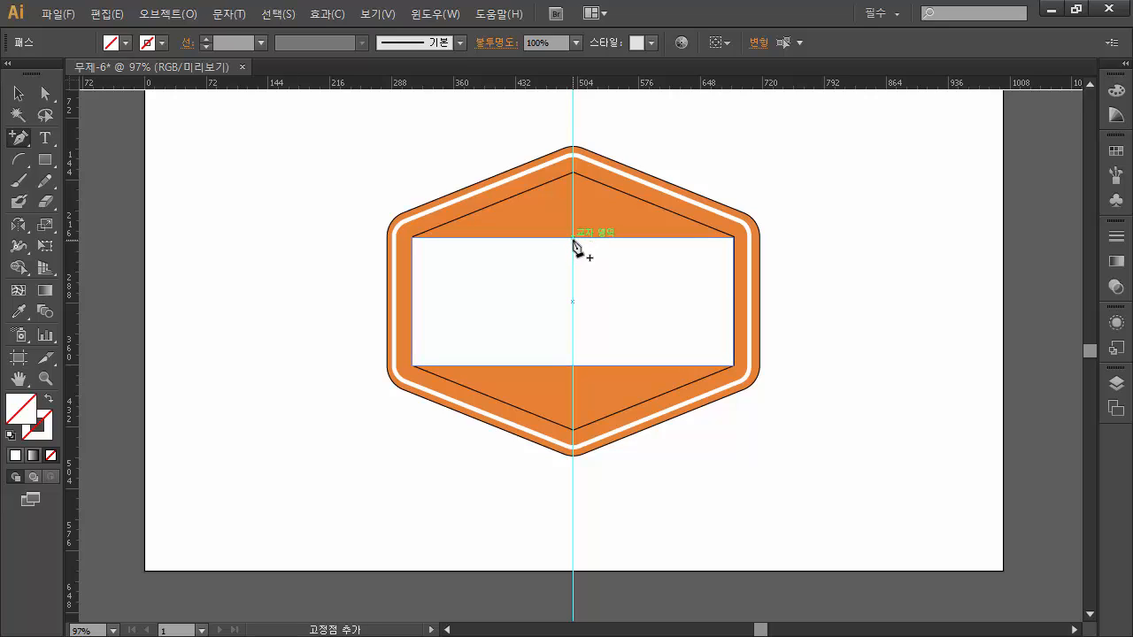
In outline view, add anchor points where the guide crosses the rectangle's upper and lower edges, then return to preview.
key("ctrl+y")
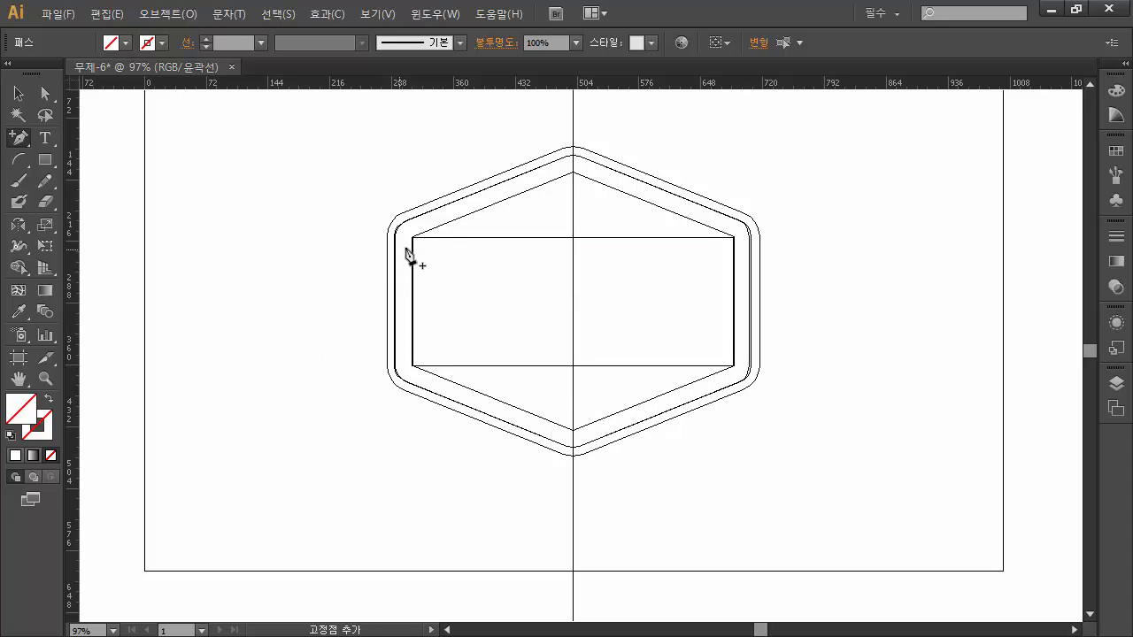
left_click(574, 238)
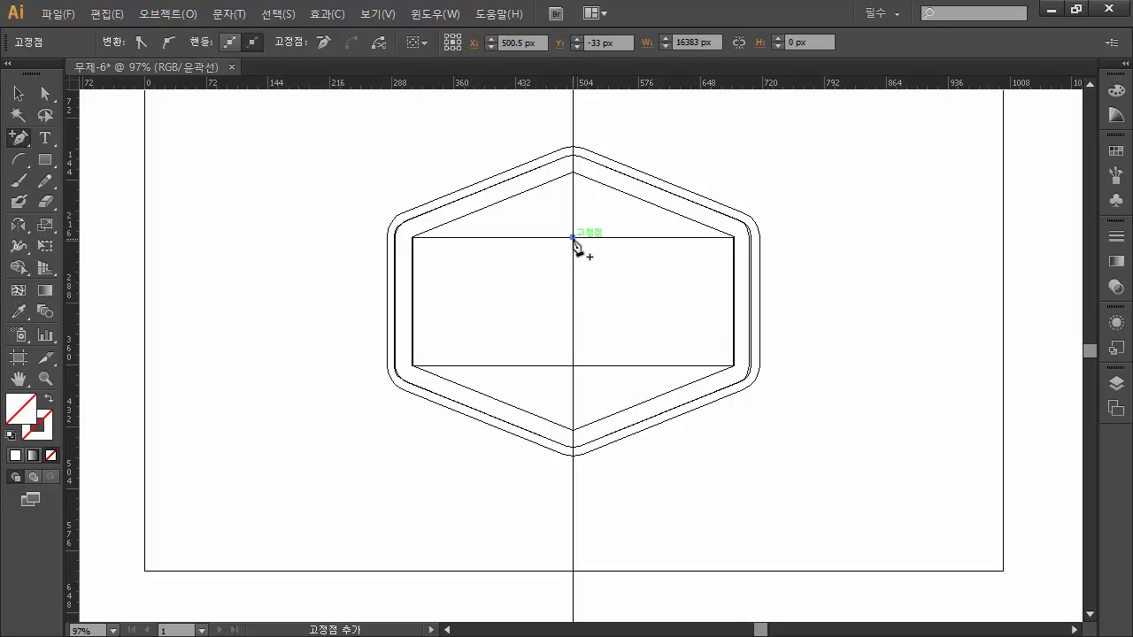
left_click(573, 367)
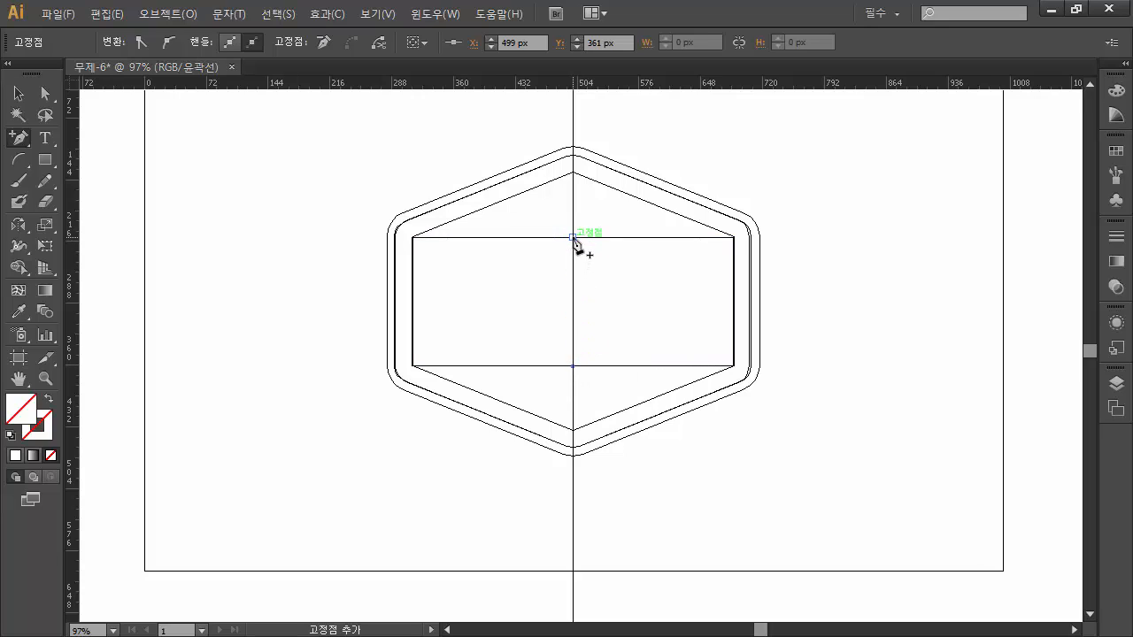
key("ctrl+y")
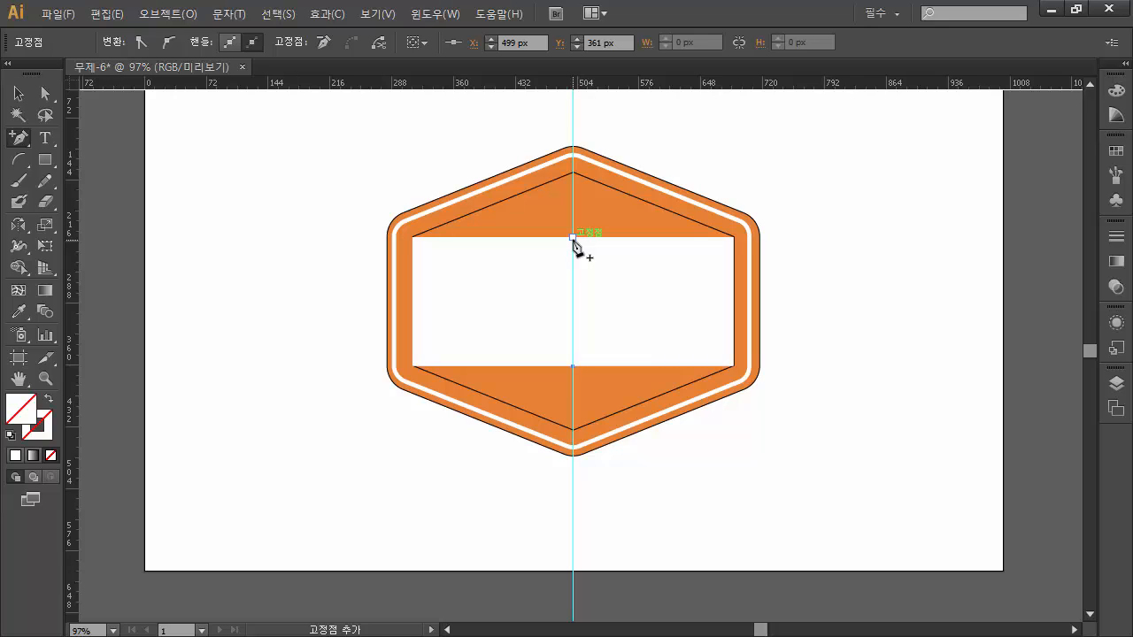
Move the rectangle's two middle anchor points inward so its upper and lower edges form shallow V-shaped notches.
left_click(43, 93)
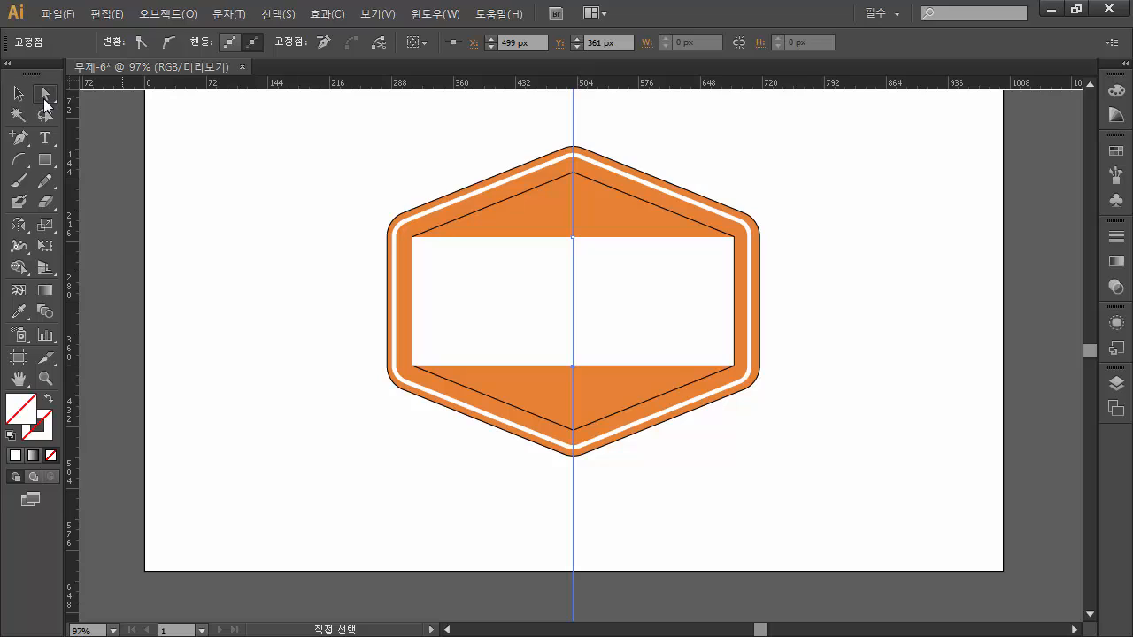
left_click(572, 239)
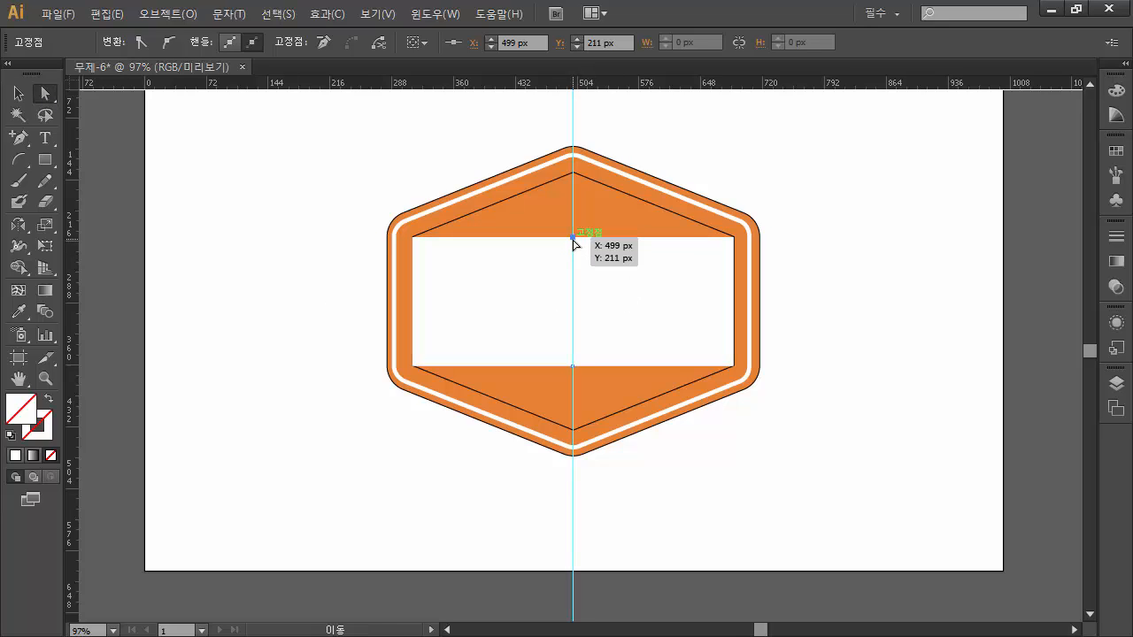
left_click_drag(572, 238, 573, 240)
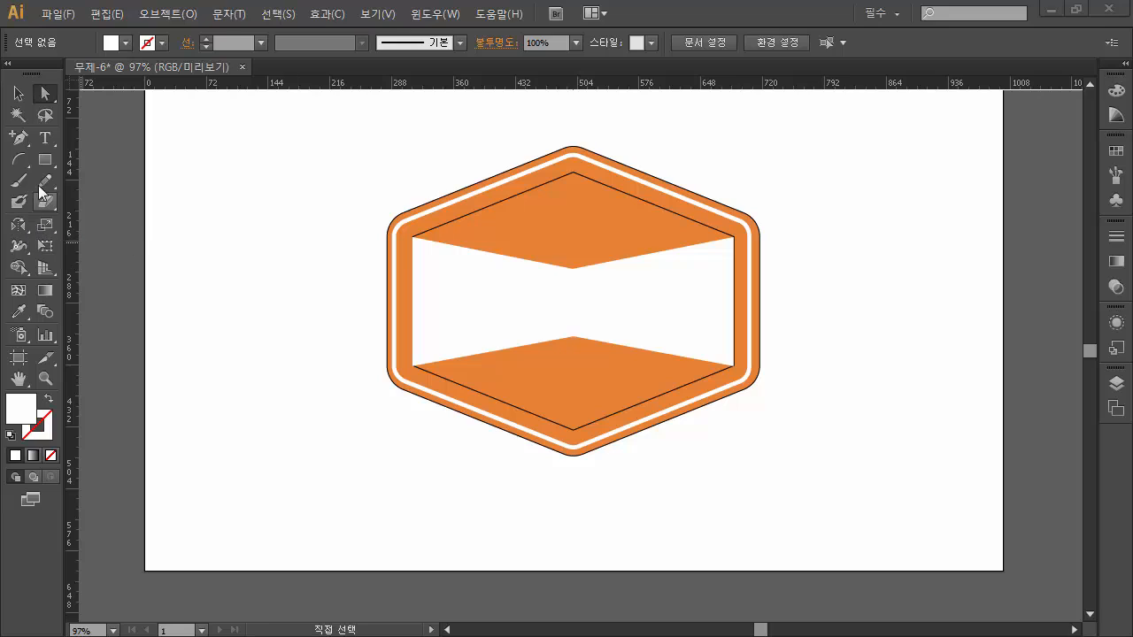
Turn the notched white shape into a text area and enter the text DESIGN.
left_click(45, 136)
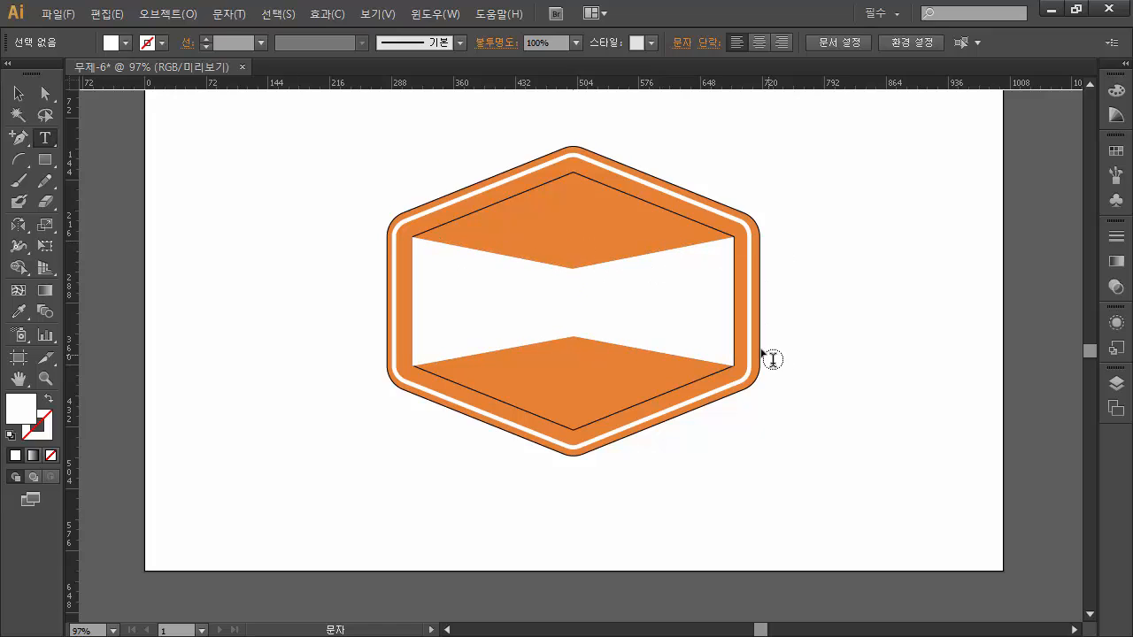
left_click(426, 299)
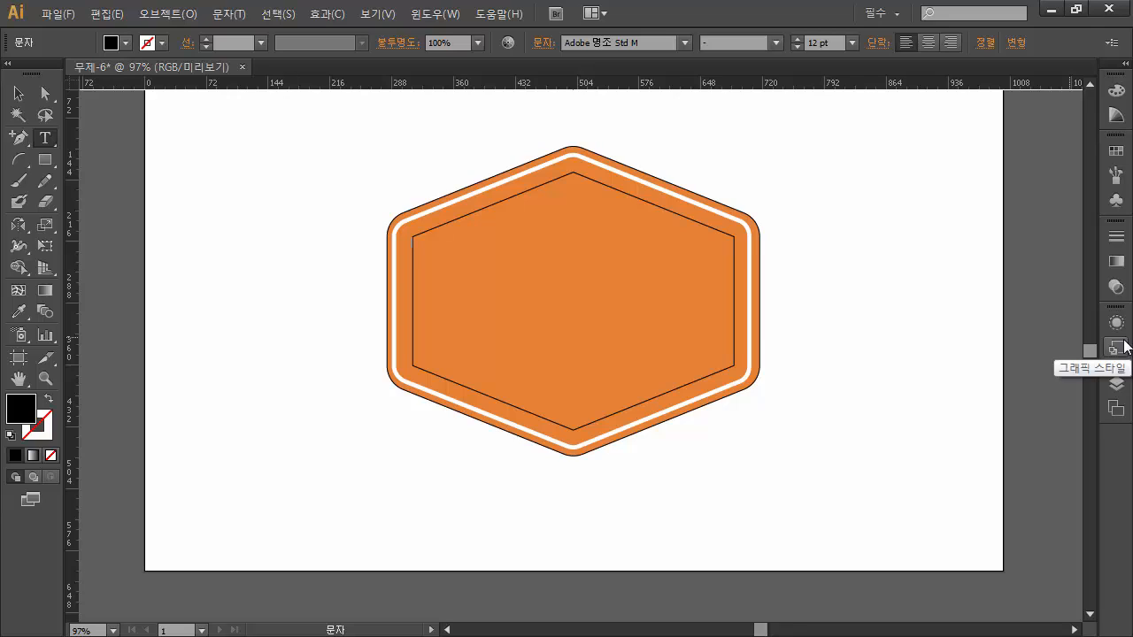
type("DESIGN")
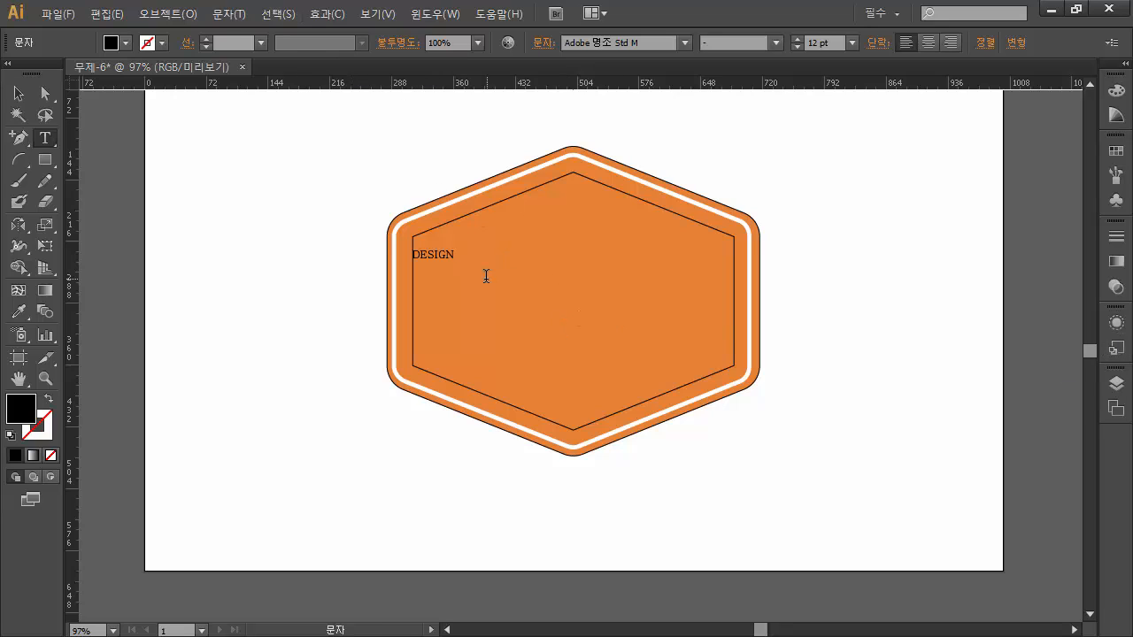
Enlarge the DESIGN text to a font size of 46 pt.
left_click(15, 95)
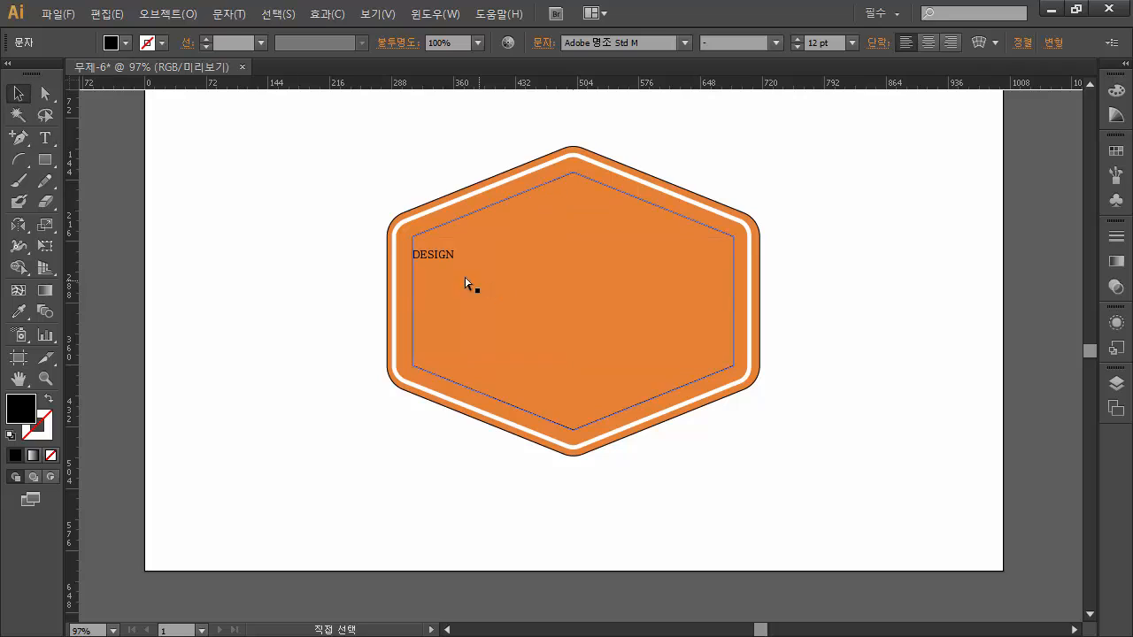
left_click(447, 254)
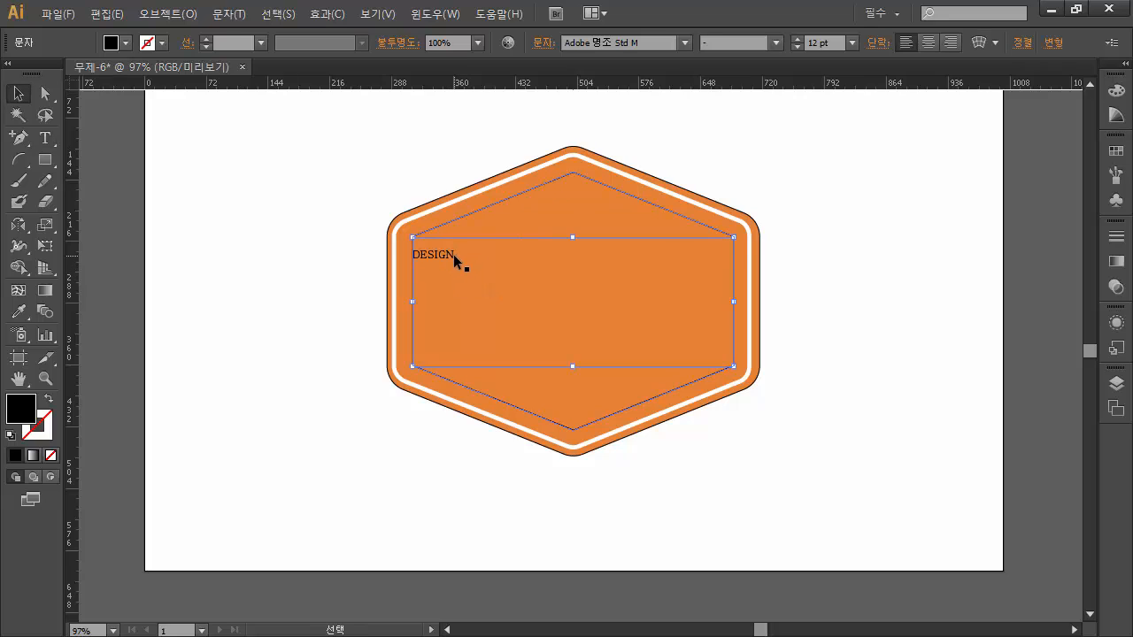
key("t")
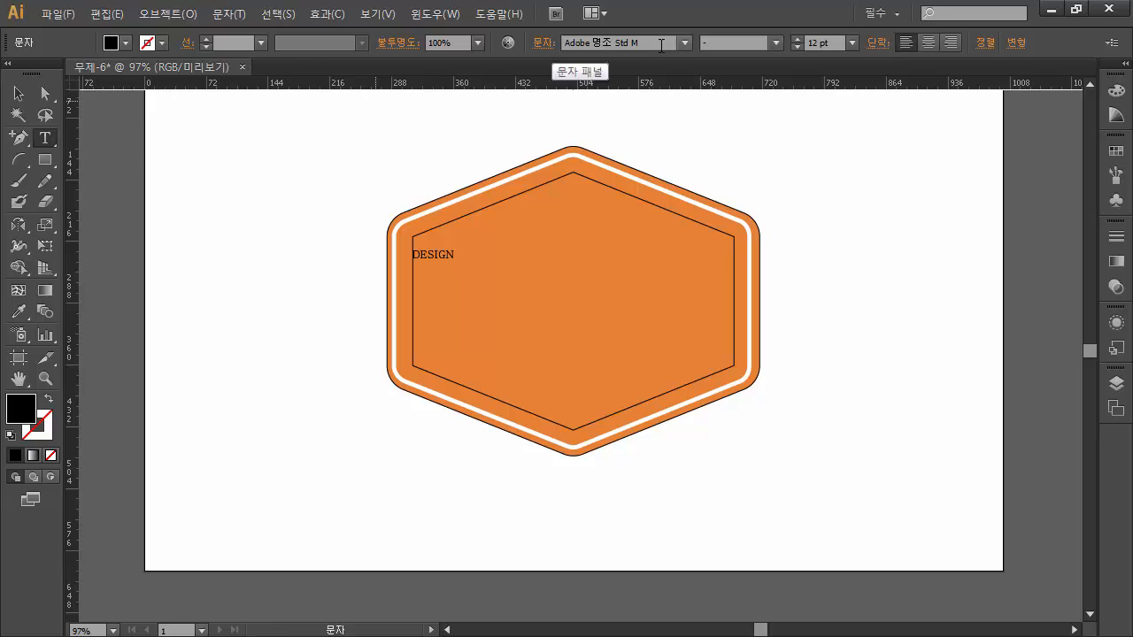
left_click_drag(841, 44, 759, 44)
key("Up")
key("Up")
key("Up")
key("Up")
key("Up")
key("Up")
key("Up")
key("Up")
key("Up")
key("Up")
key("Up")
key("Up")
key("Up")
key("Up")
key("Up")
key("Up")
key("Up")
key("Up")
key("Up")
key("Up")
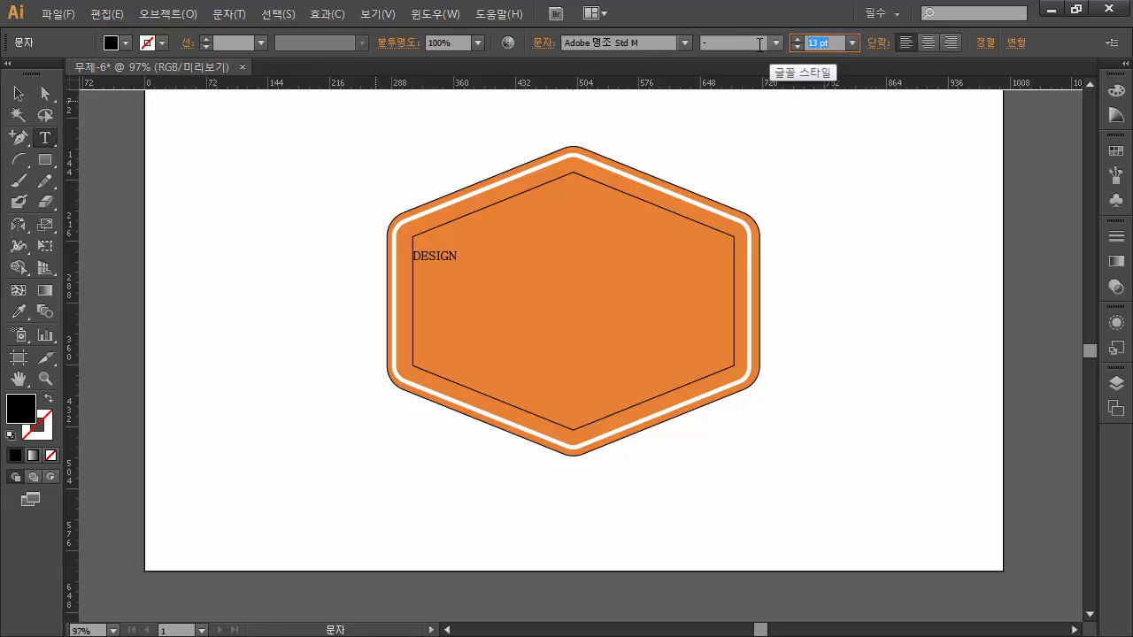
key("Up")
key("Up")
key("Up")
key("Up")
key("Up")
key("Up")
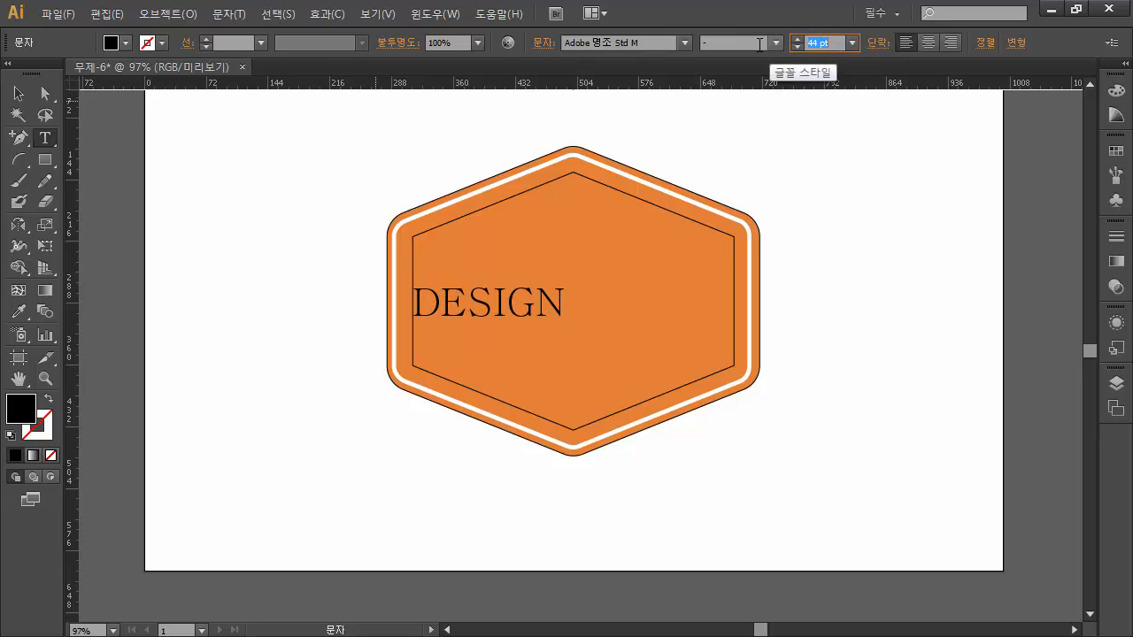
key("Return")
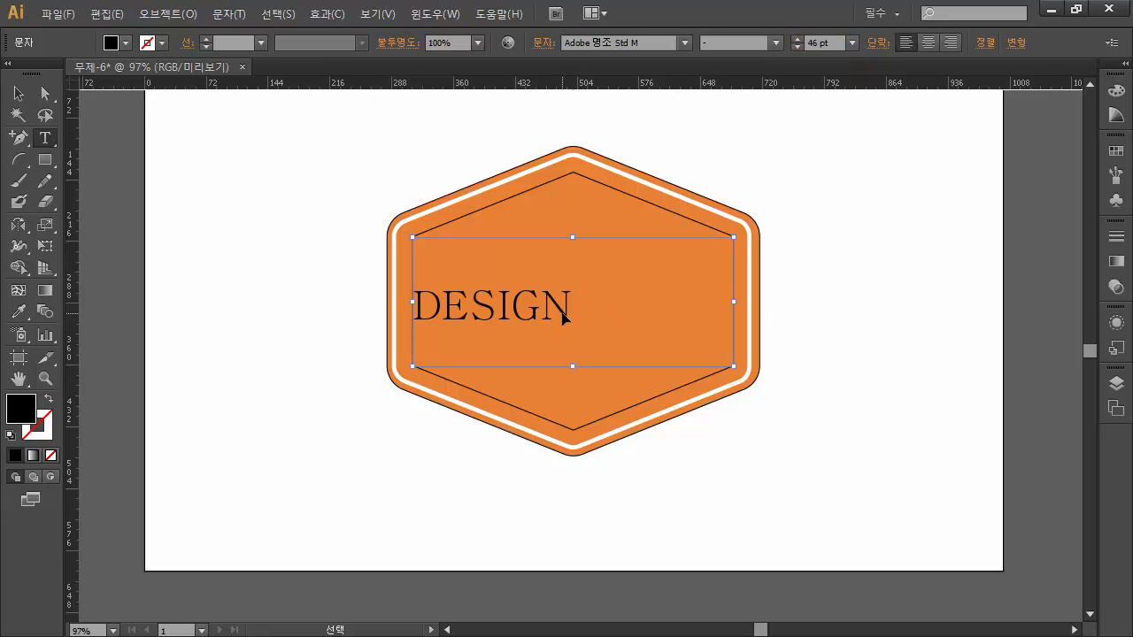
Restore the white notched shape and set DESIGN as a separate line of text of about 62 pt beside it.
left_click(548, 298, "ctrl")
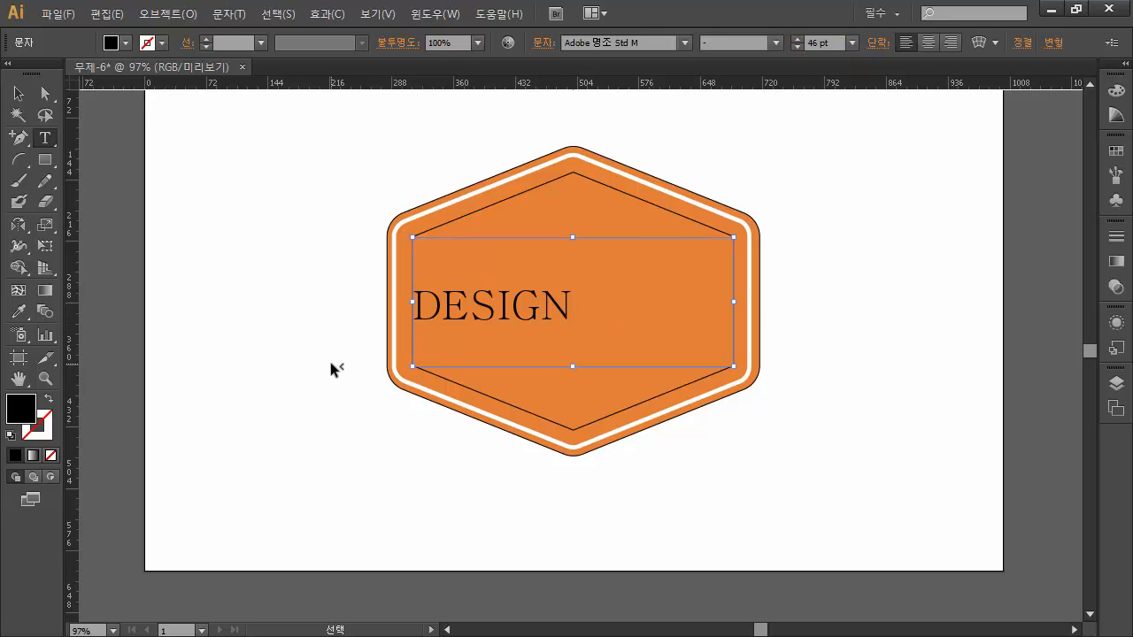
left_click(840, 384, "ctrl")
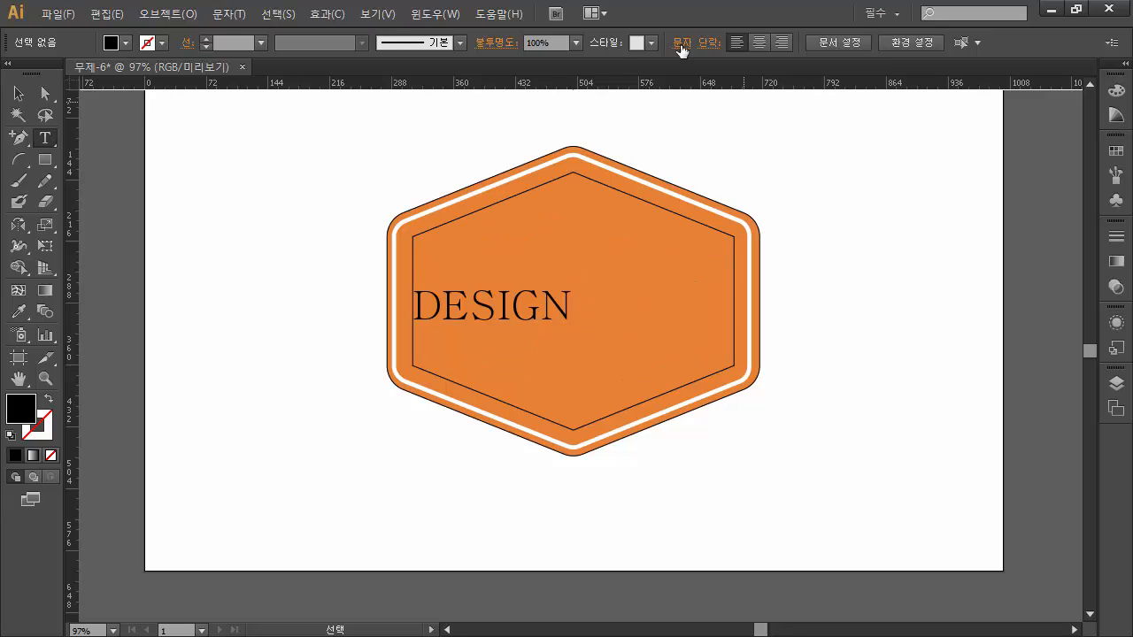
left_click(491, 308)
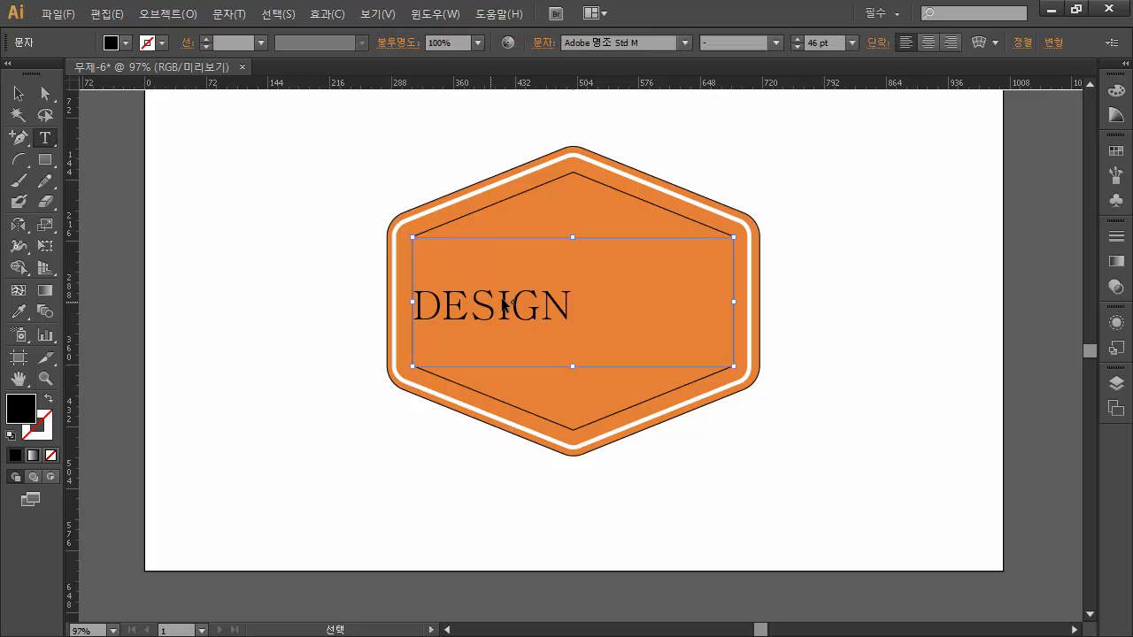
key("Up")
key("Up")
key("Up")
key("Up")
key("Up")
key("Up")
key("Up")
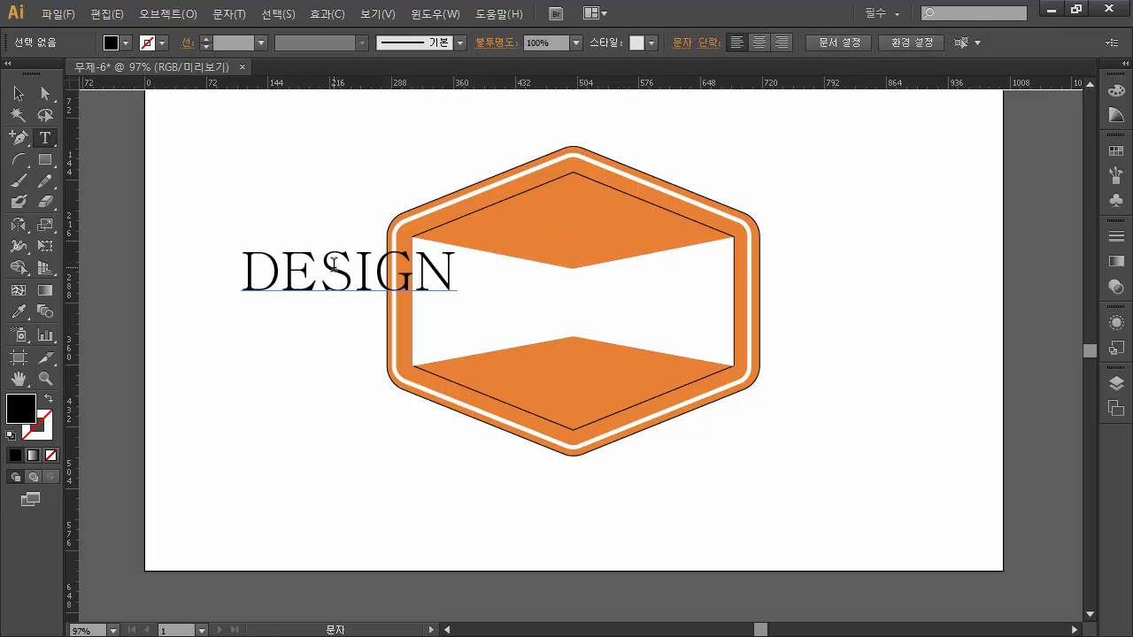
Move the DESIGN text to the white shape's upper-left corner and scale it to the shape's full width, 92.81 pt.
left_click(20, 94)
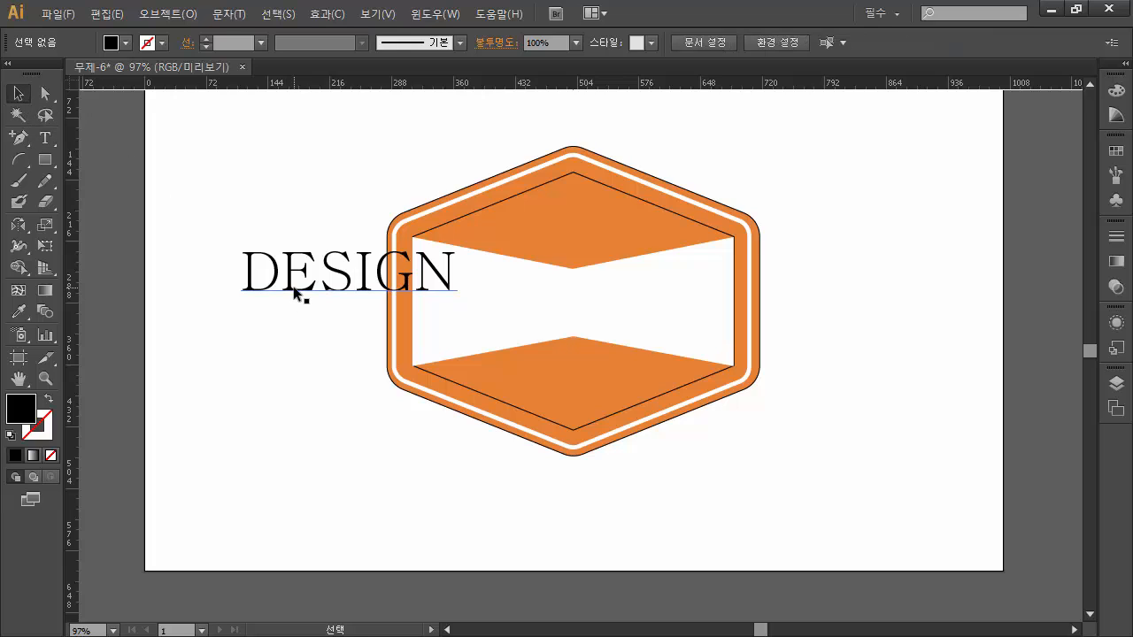
left_click_drag(296, 285, 519, 312)
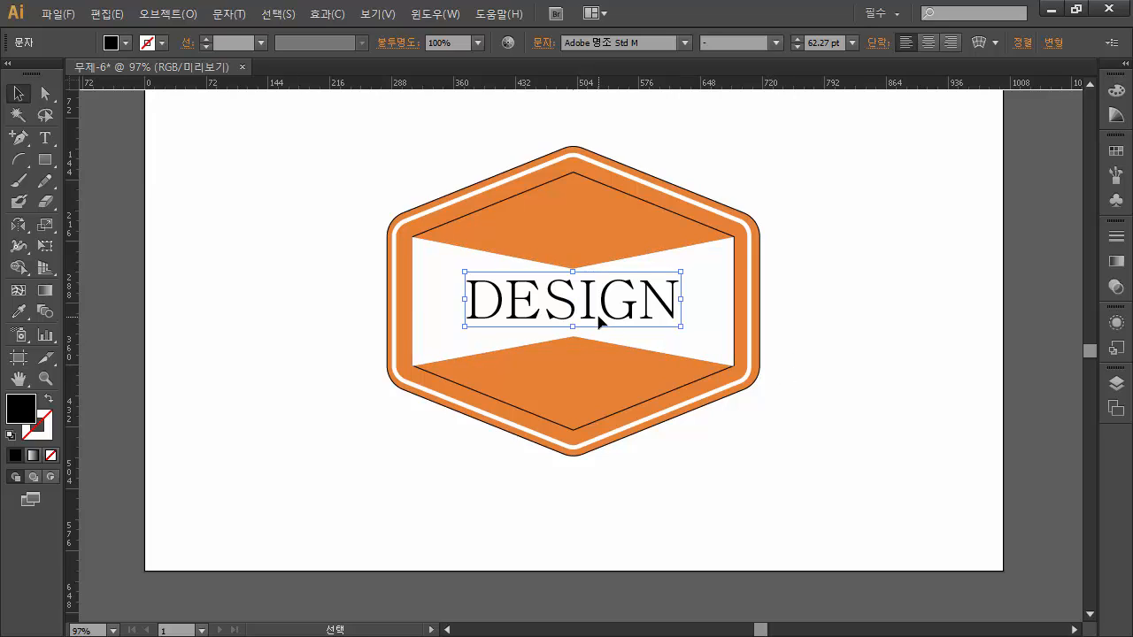
left_click_drag(599, 320, 543, 277)
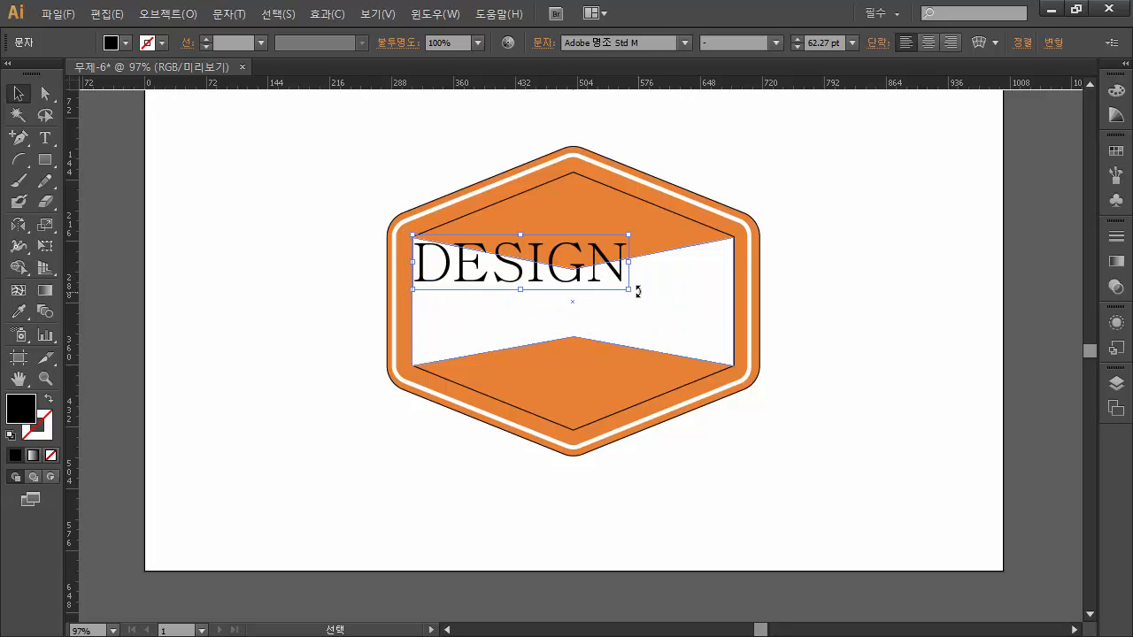
left_click_drag(627, 286, 733, 354)
Nudge the enlarged DESIGN text down until it is vertically centred between the white shape's two notches.
key("shift+Down")
key("shift+Down")
key("shift+Down")
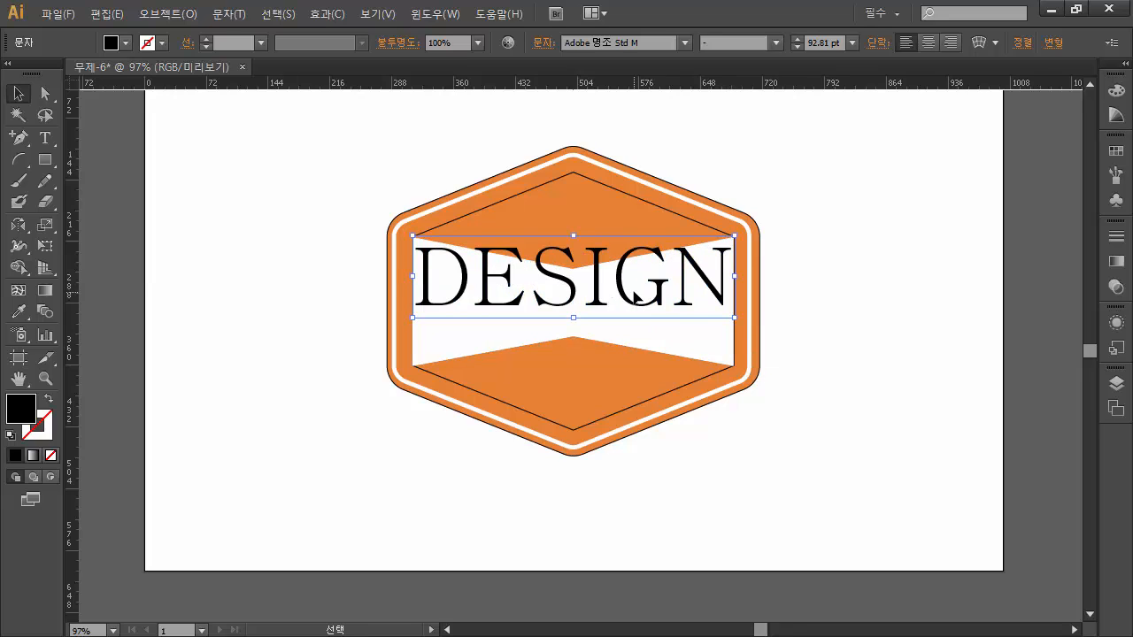
key("Down")
key("Down")
key("Down")
key("Down")
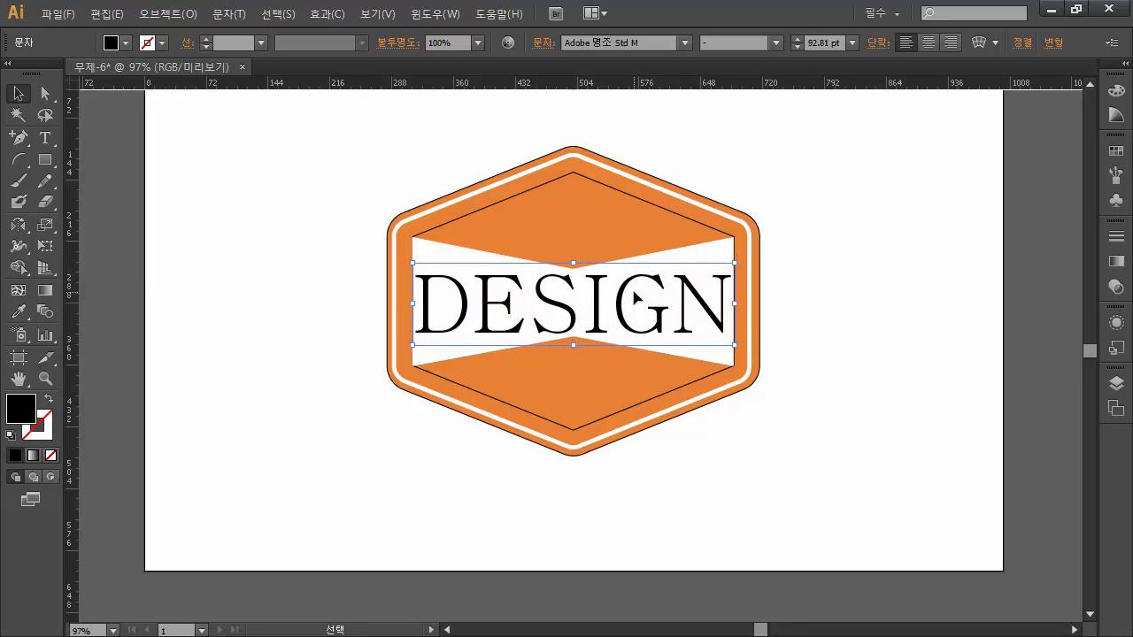
key("Up")
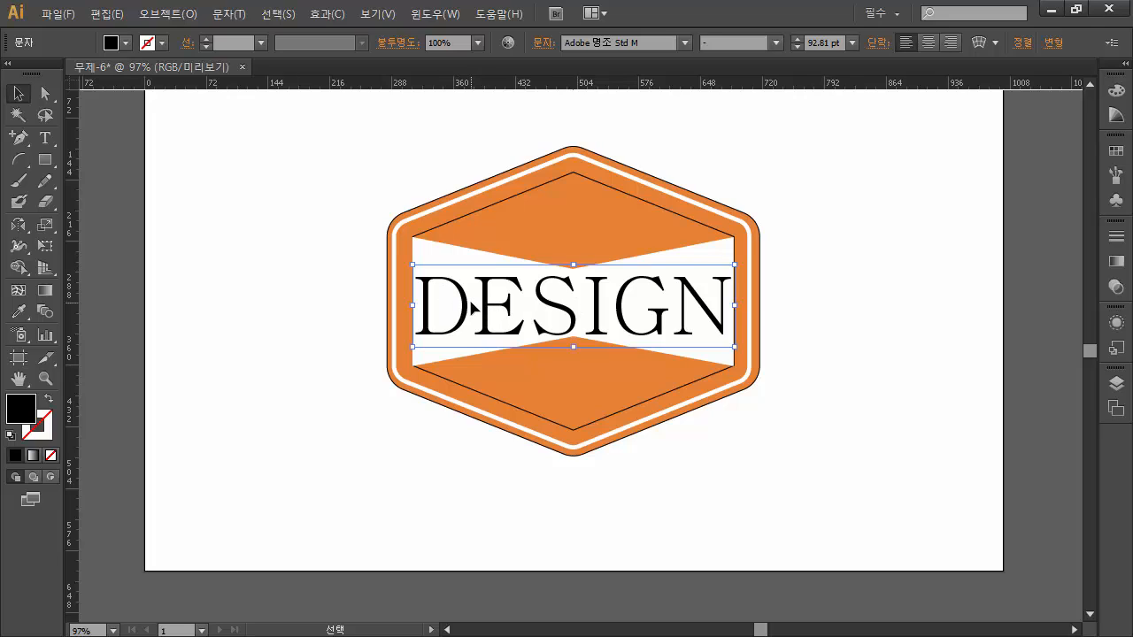
Reduce the middle letters S and I of DESIGN to a font size of 73 pt.
double_click(472, 307)
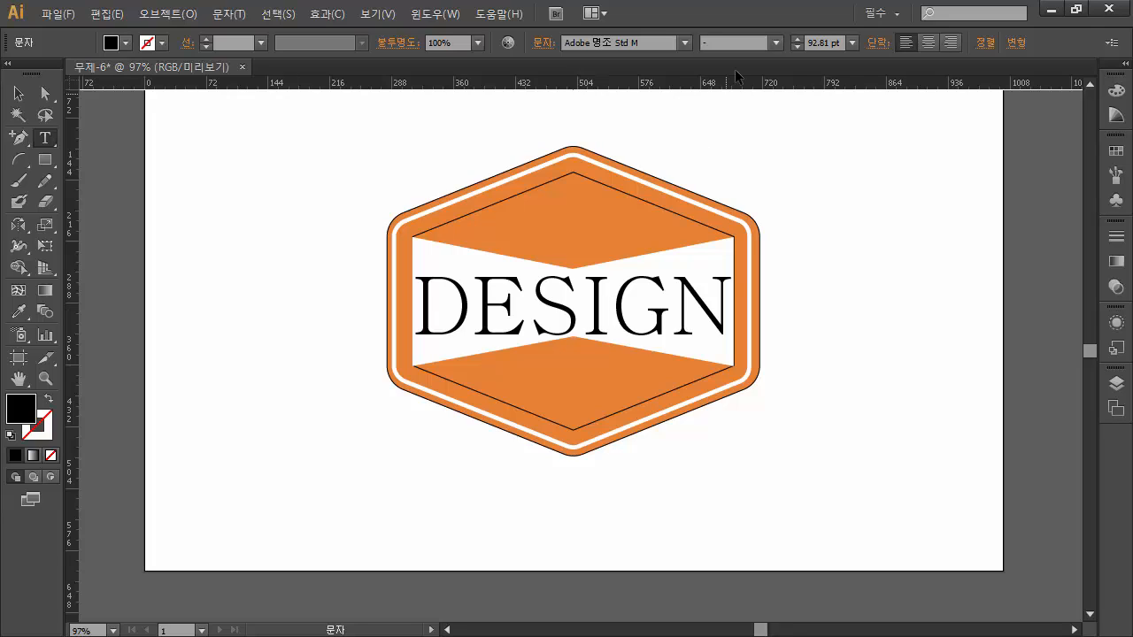
left_click(835, 43)
type("91")
key("Return")
key("Down")
key("Down")
key("Down")
key("Down")
key("Down")
key("Down")
key("Down")
key("Down")
key("Down")
key("Down")
key("Down")
key("Down")
key("Down")
key("Down")
key("Down")
key("Down")
key("Down")
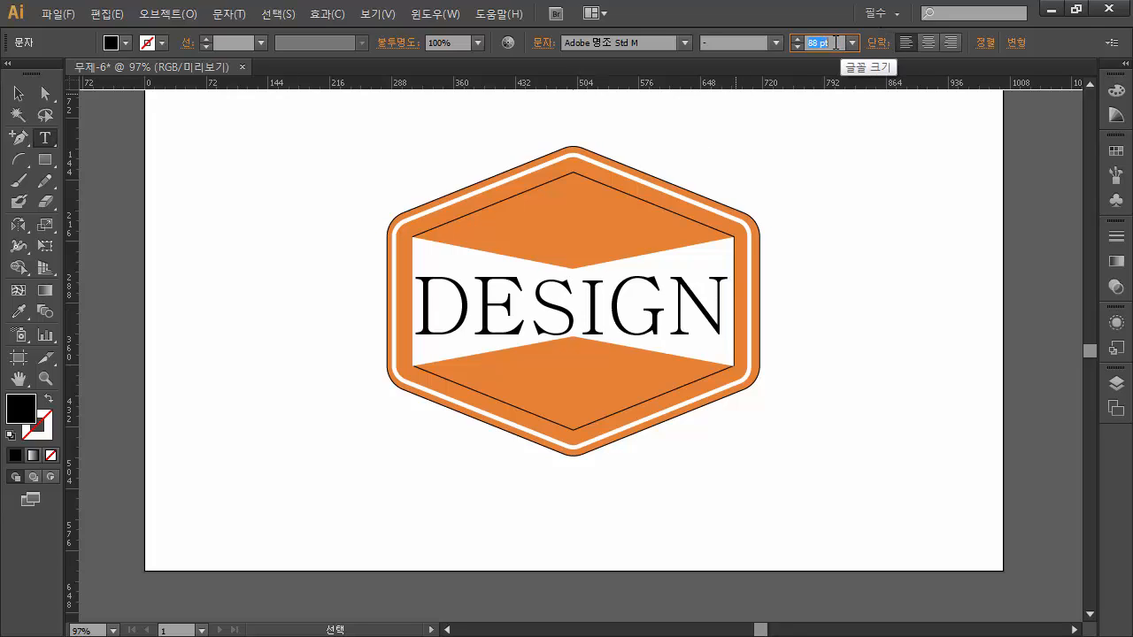
key("Down")
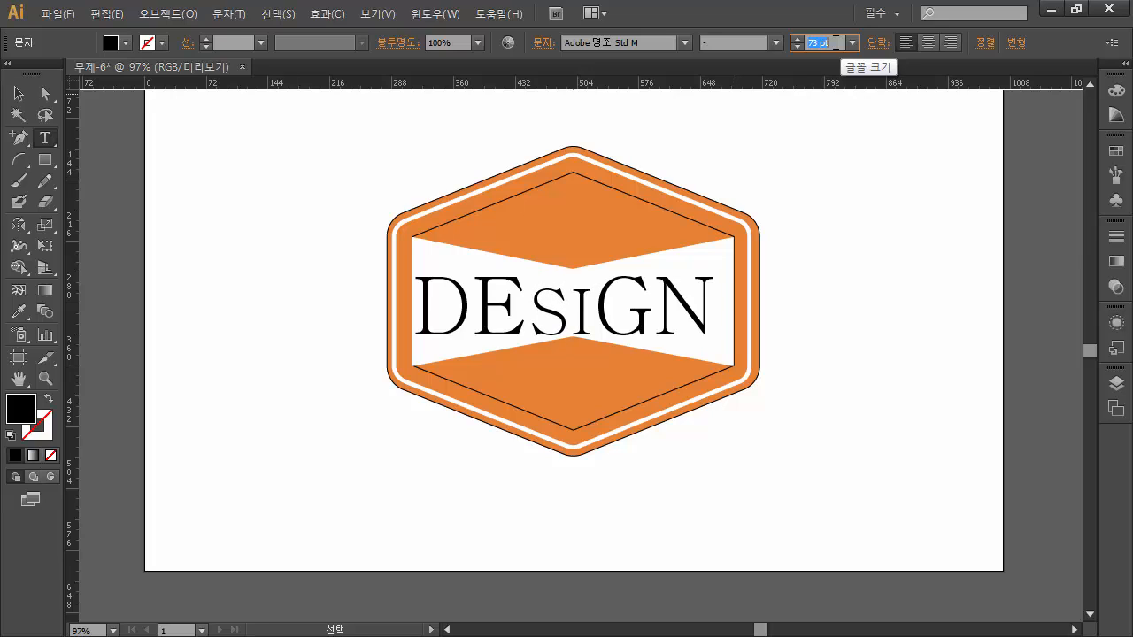
Place the text cursor between the letters S and I of DESIGN.
left_click(707, 301)
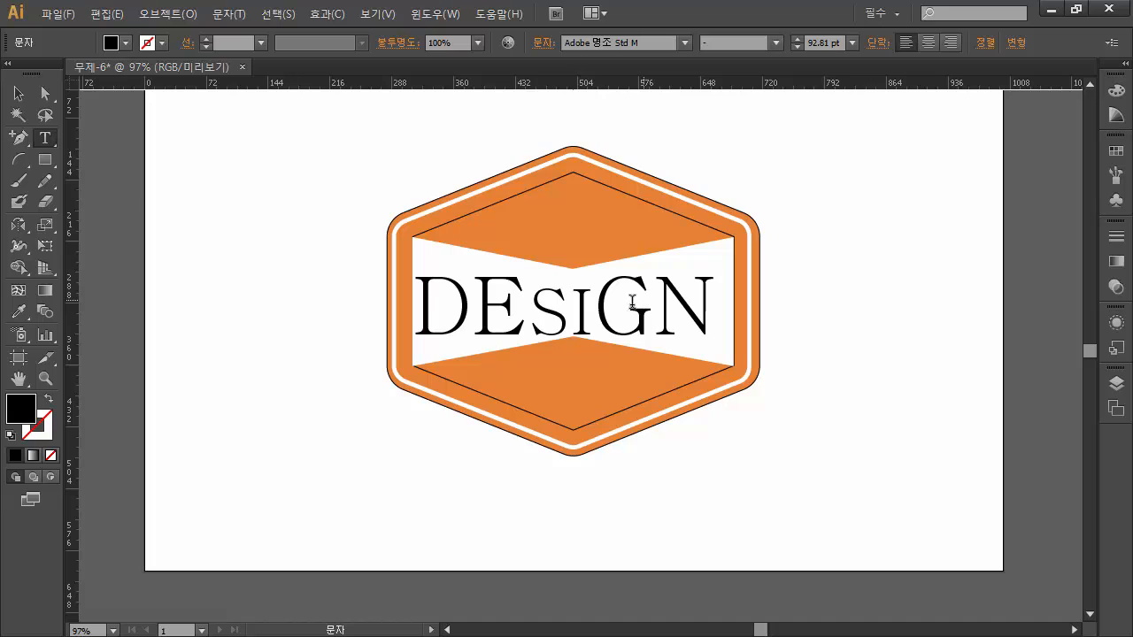
left_click(572, 310)
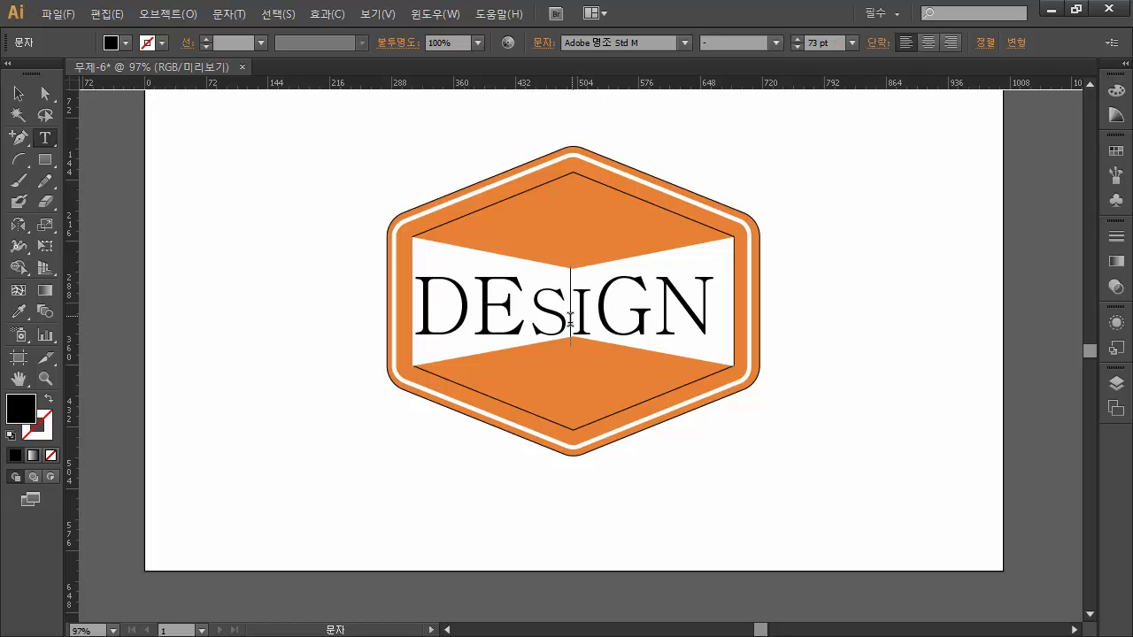